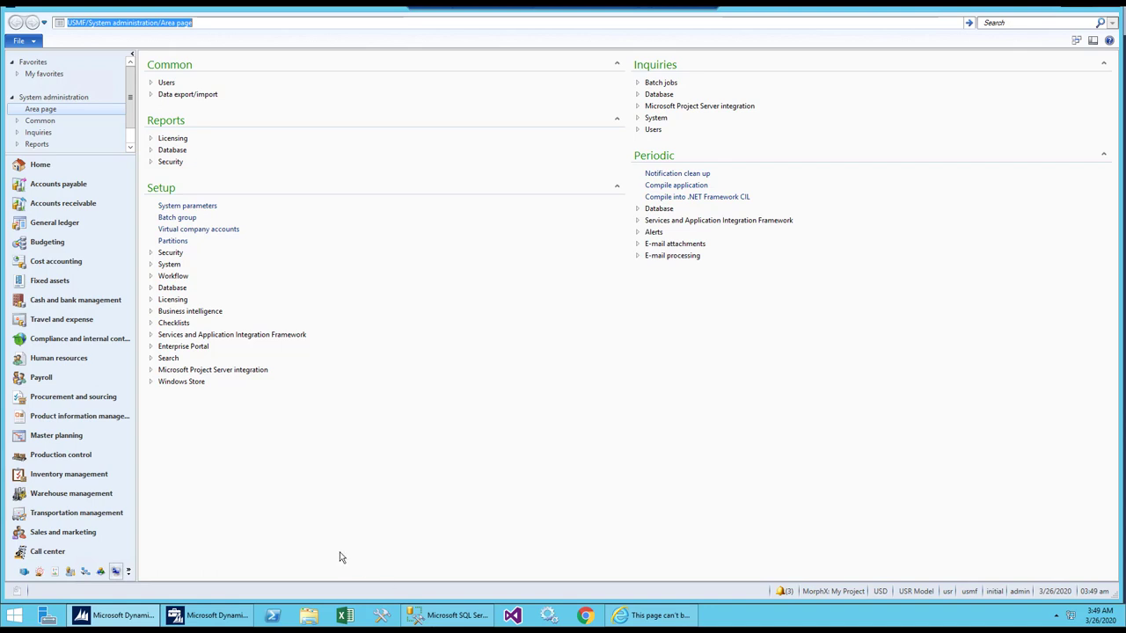
# - Open the Report servers setup from the Business intelligence Reporting Services settings and enlarge its window to show all fields
pyautogui.press('Escape')
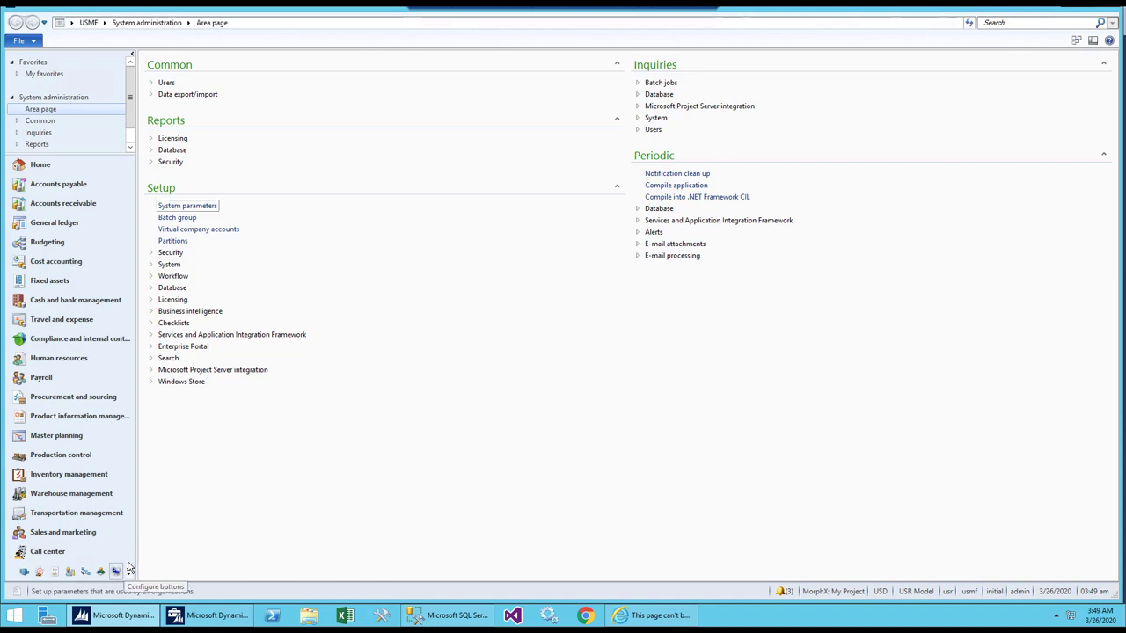
pyautogui.click(236, 25)
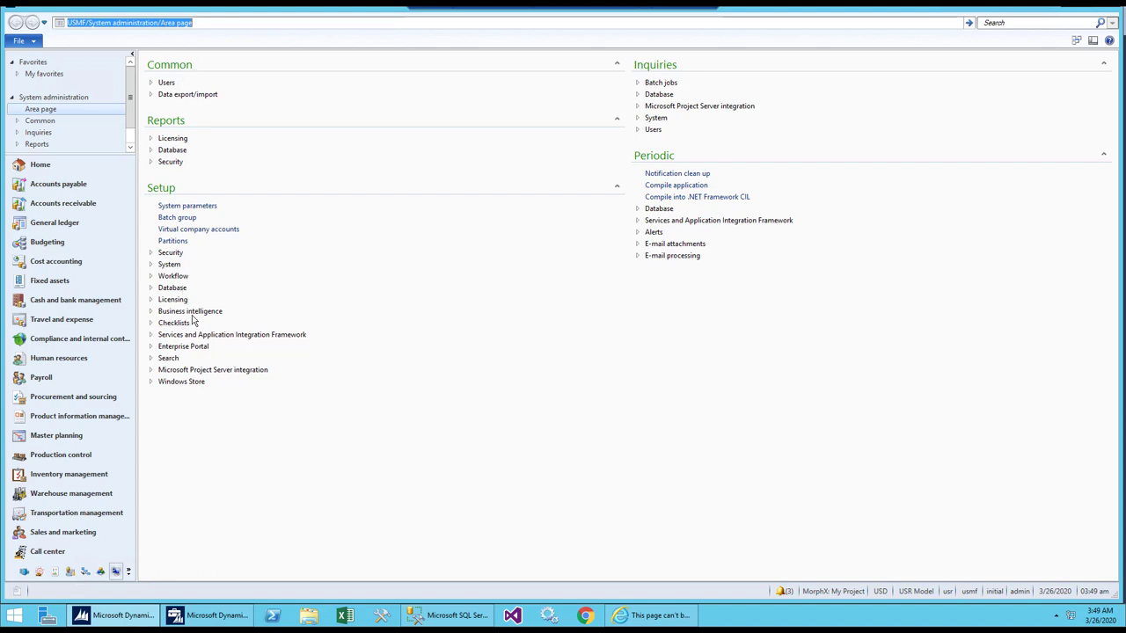
pyautogui.click(151, 312)
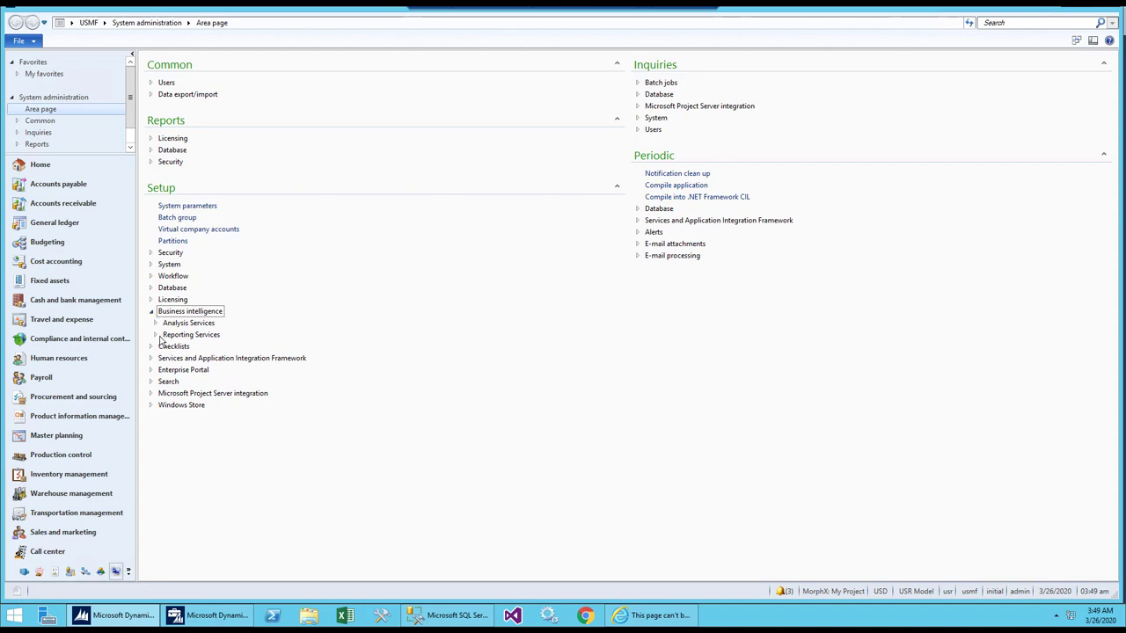
pyautogui.click(157, 336)
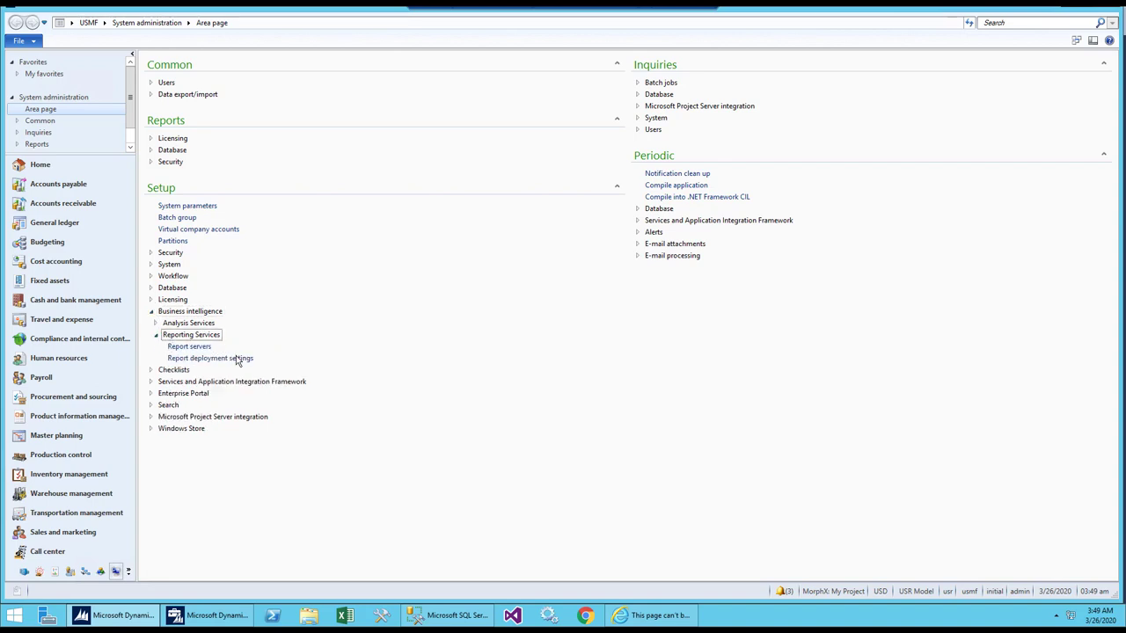
pyautogui.click(190, 348)
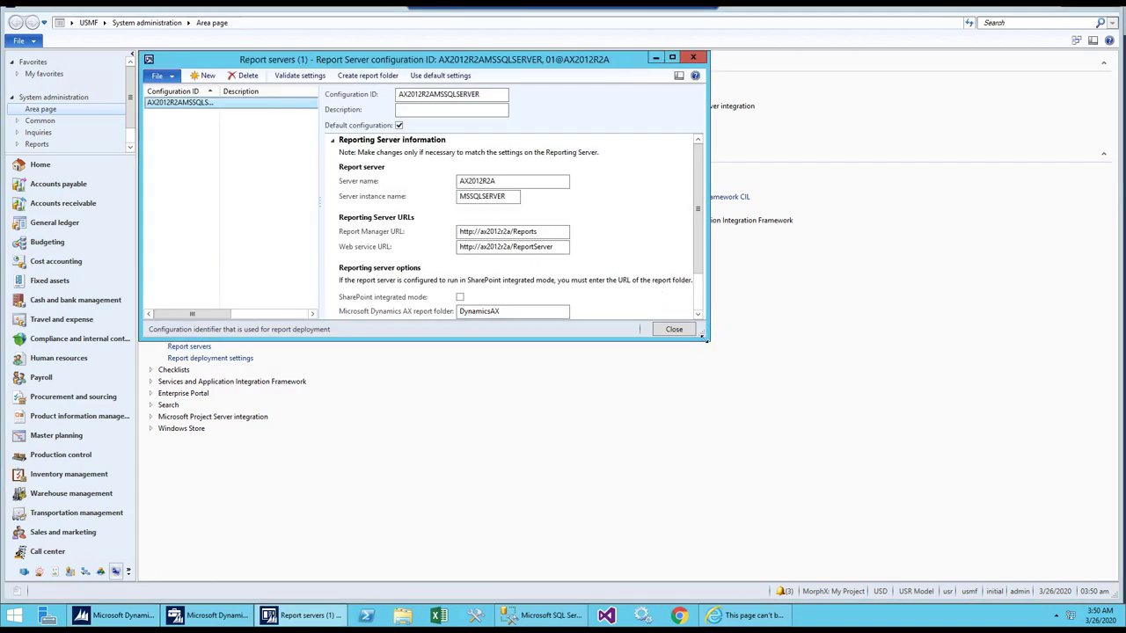
pyautogui.moveTo(707, 349); pyautogui.dragTo(829, 441)
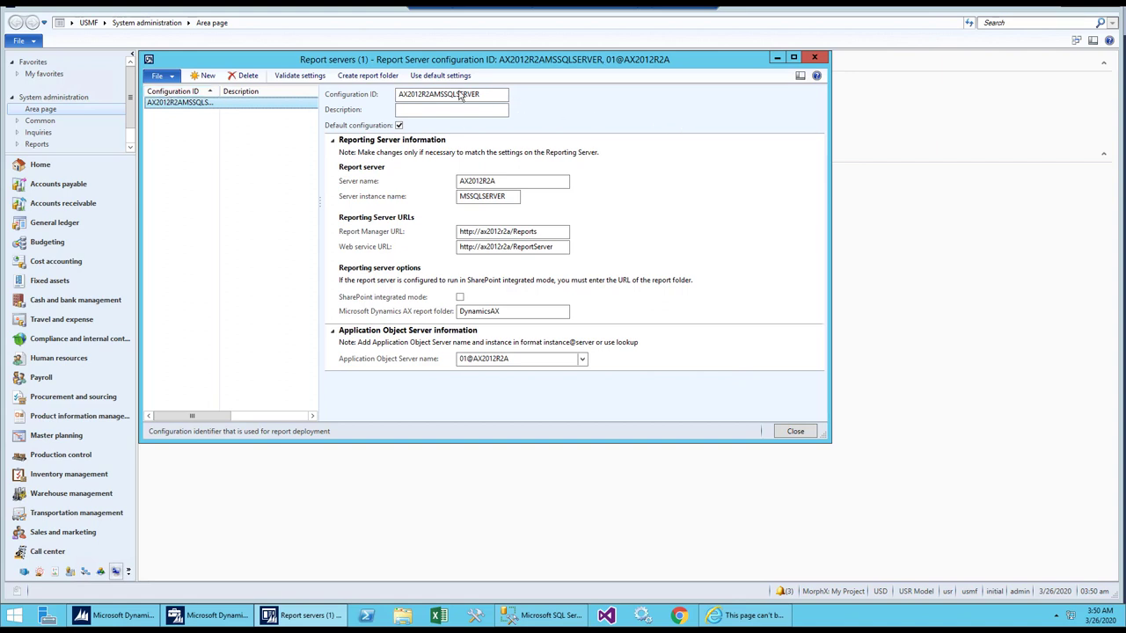
# - Review the report server's configuration ID, server name, instance name, Report Manager and web service URLs, and Dynamics AX report folder
pyautogui.moveTo(493, 95); pyautogui.dragTo(400, 93)
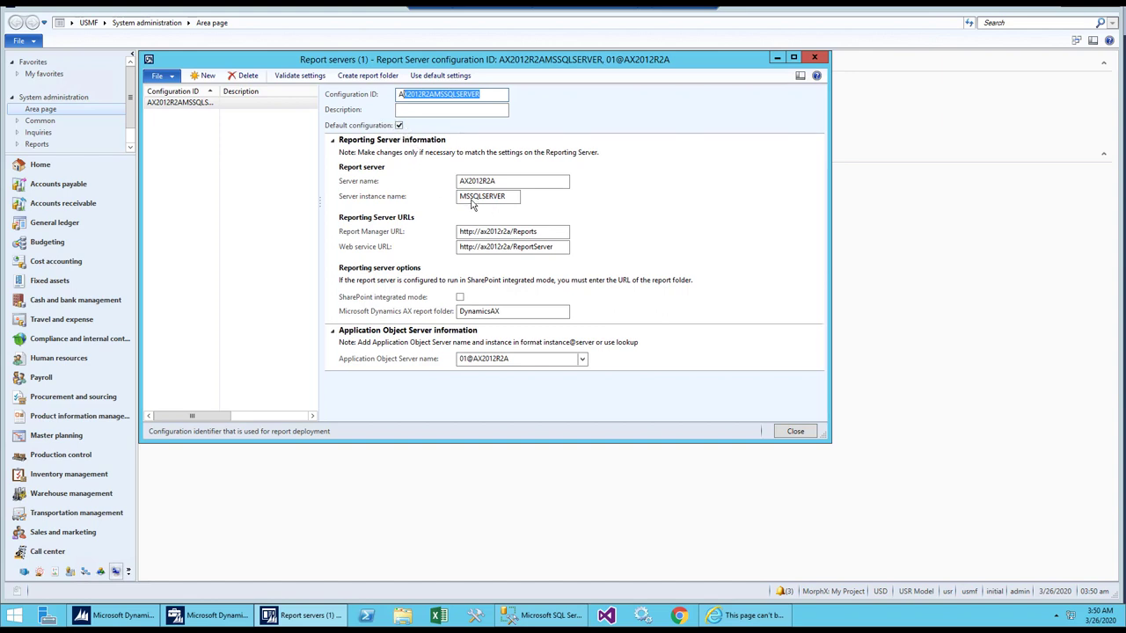
pyautogui.moveTo(503, 183); pyautogui.dragTo(454, 182)
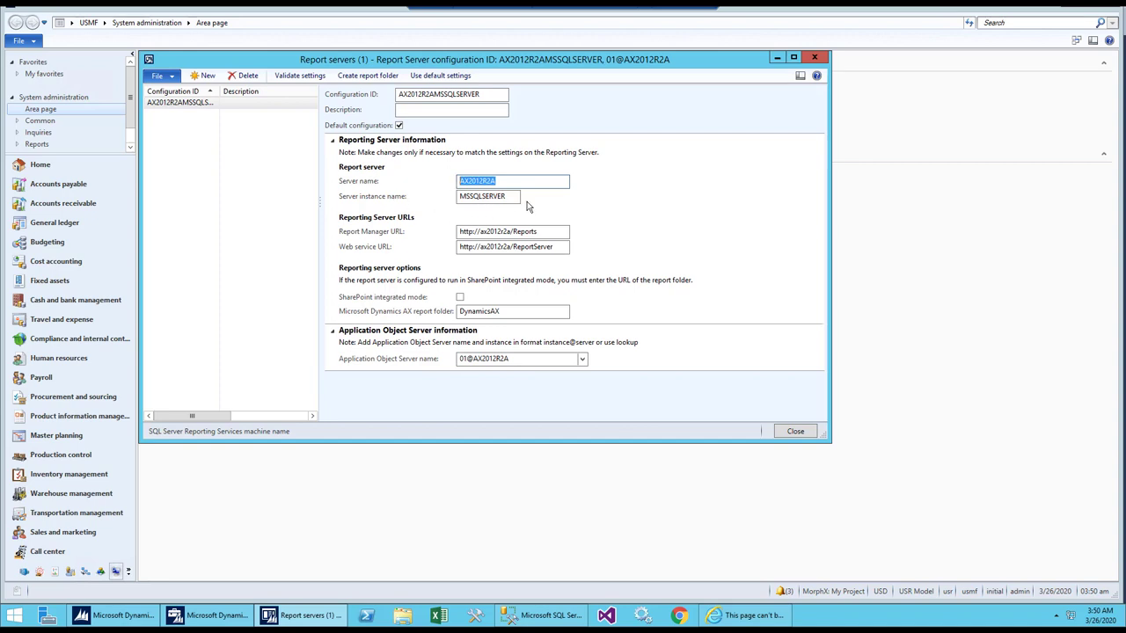
pyautogui.moveTo(510, 198); pyautogui.dragTo(458, 195)
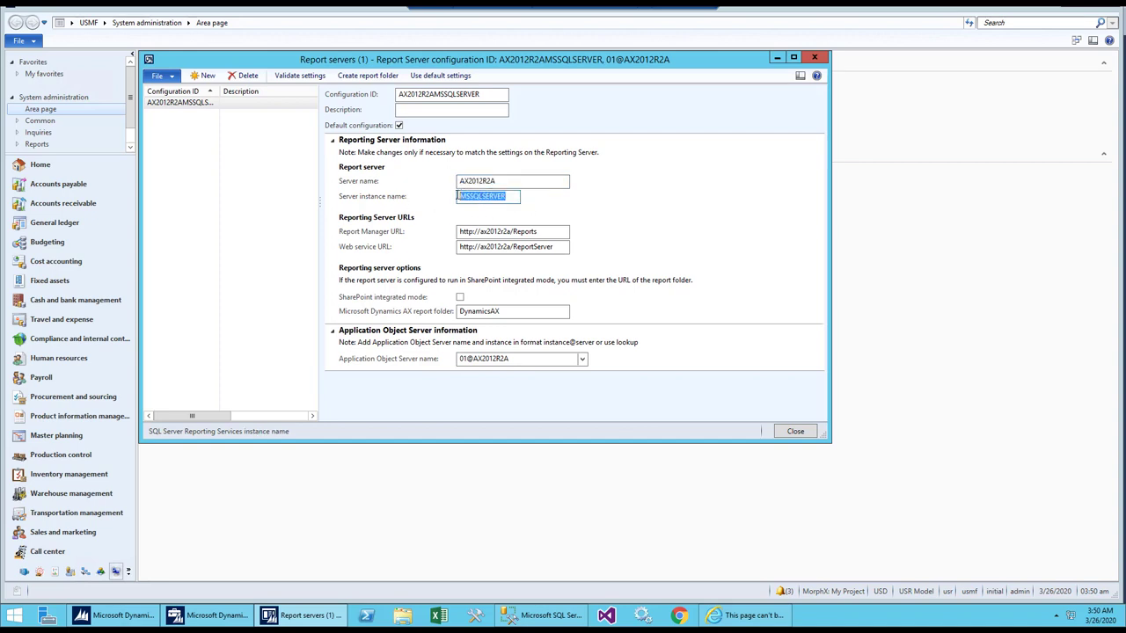
pyautogui.click(482, 197)
pyautogui.moveTo(541, 233); pyautogui.dragTo(458, 231)
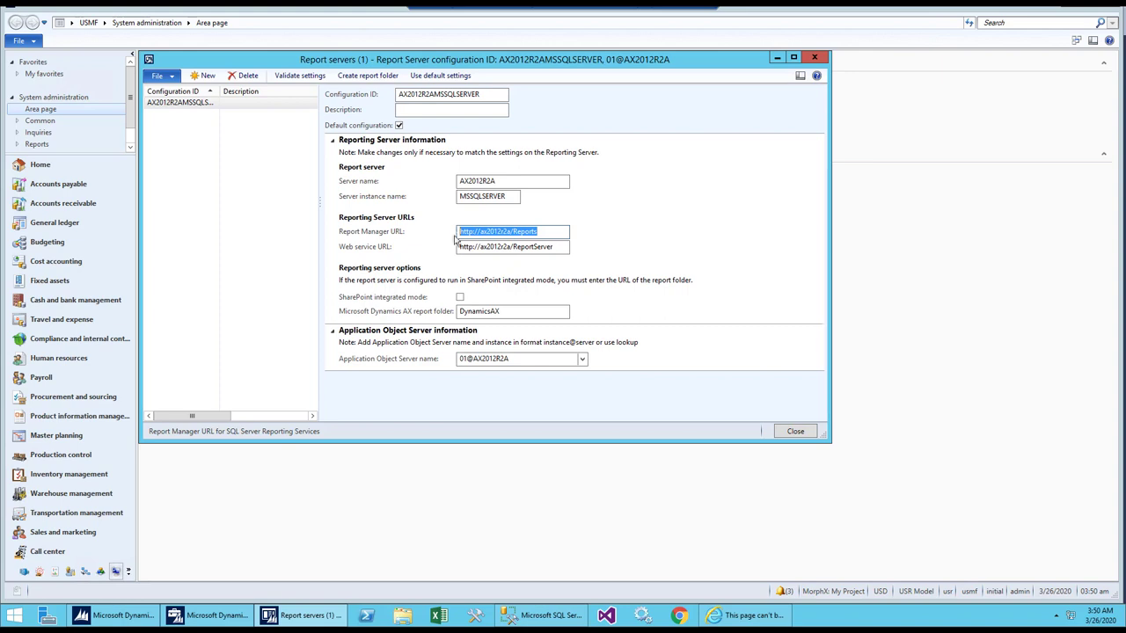
pyautogui.moveTo(561, 247); pyautogui.dragTo(447, 245)
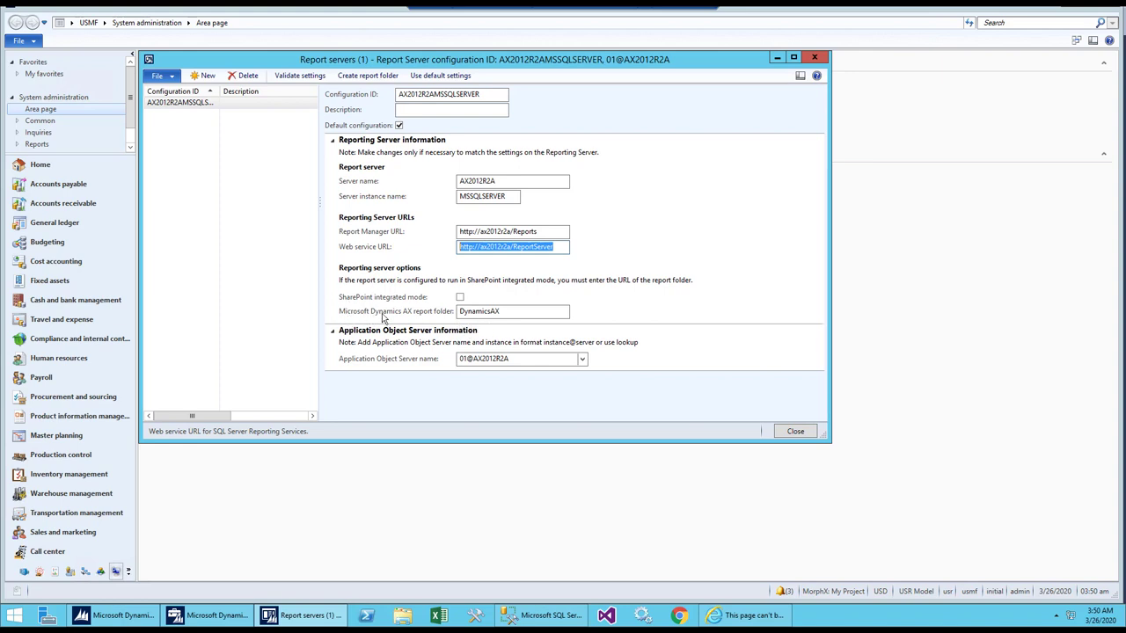
pyautogui.moveTo(510, 312); pyautogui.dragTo(453, 310)
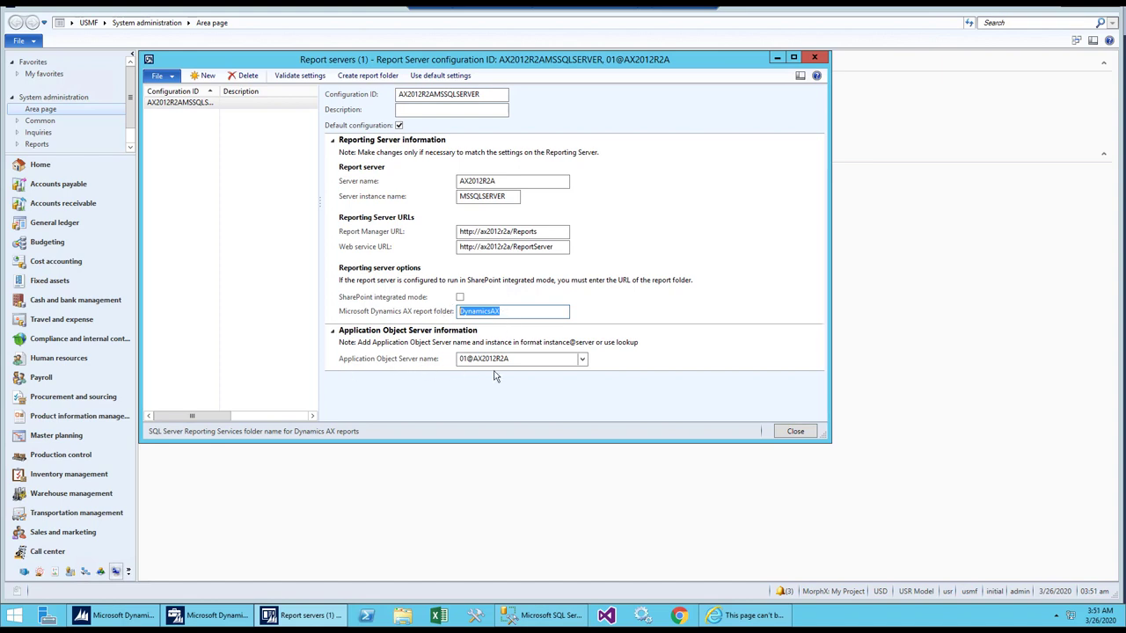
# - Check the available Application Object Server names without changing the selection, and collapse the Application Object Server information section
pyautogui.click(581, 359)
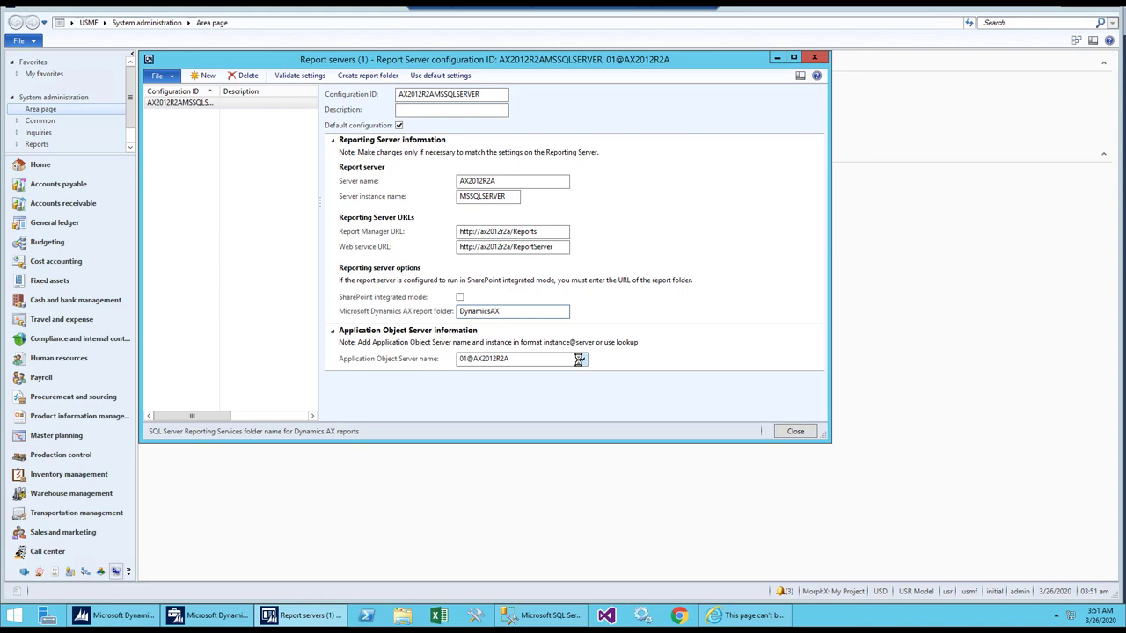
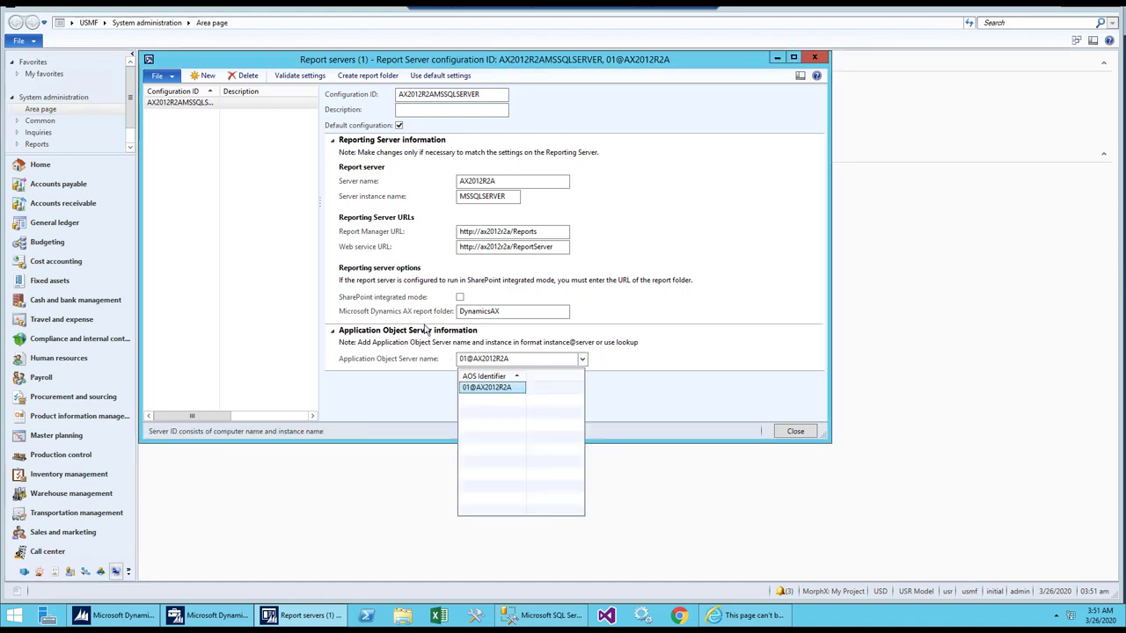
pyautogui.click(626, 335)
pyautogui.click(626, 334)
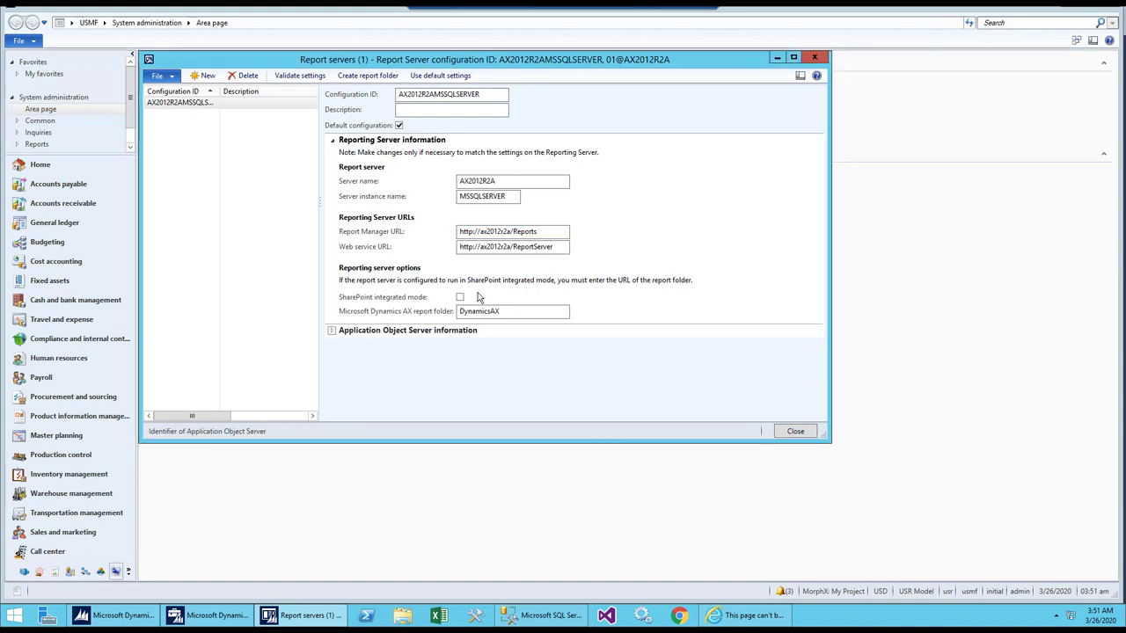
# - Validate the report server configuration settings, check the connection test result in the Infolog, and close it
pyautogui.click(301, 74)
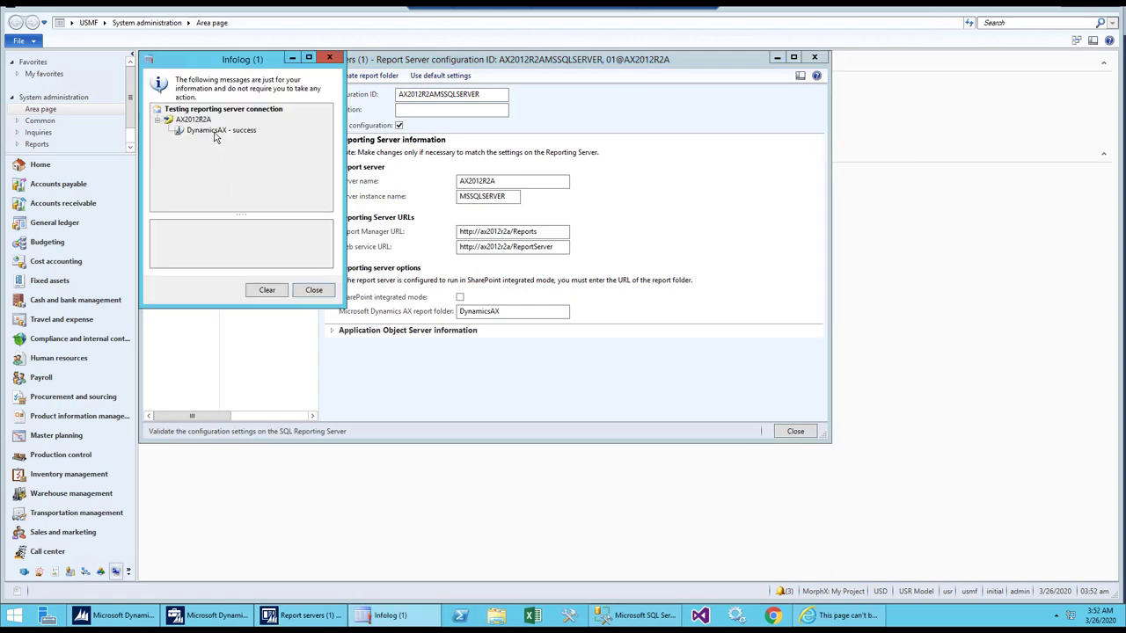
pyautogui.click(219, 132)
pyautogui.moveTo(234, 229); pyautogui.dragTo(122, 226)
pyautogui.click(312, 292)
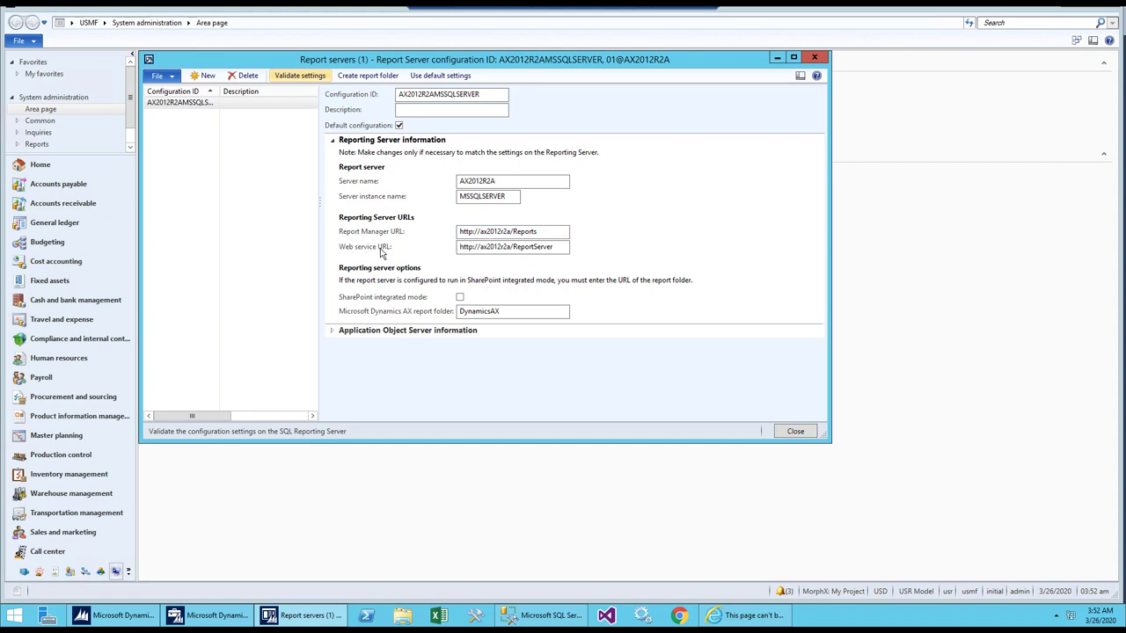
pyautogui.moveTo(541, 232); pyautogui.dragTo(438, 235)
pyautogui.hotkey('ctrl', 'c')
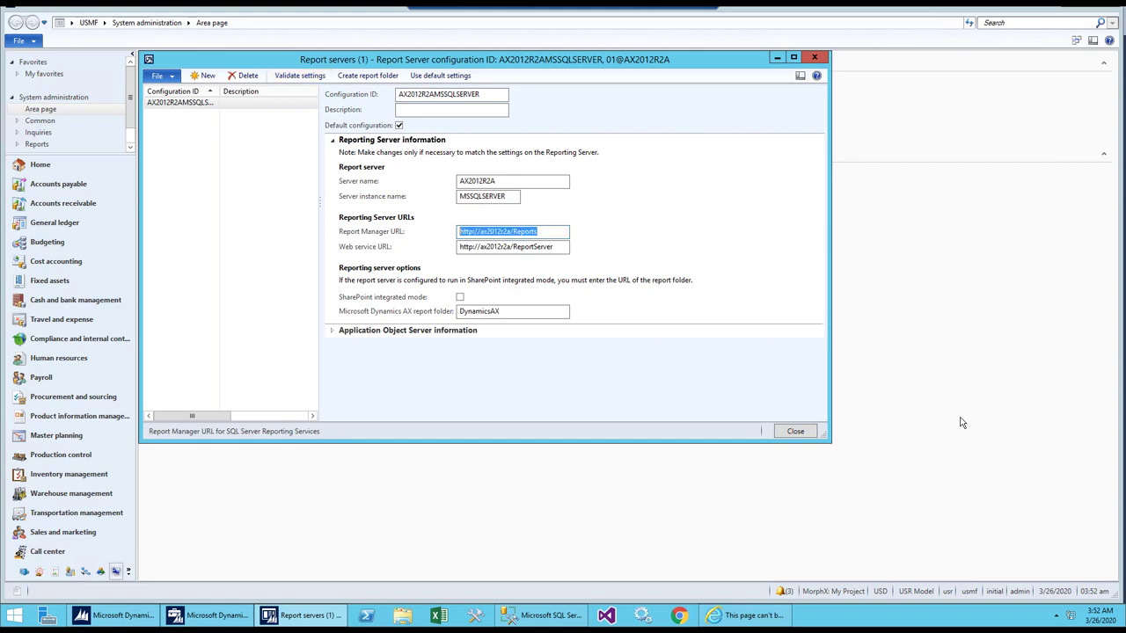
pyautogui.click(748, 614)
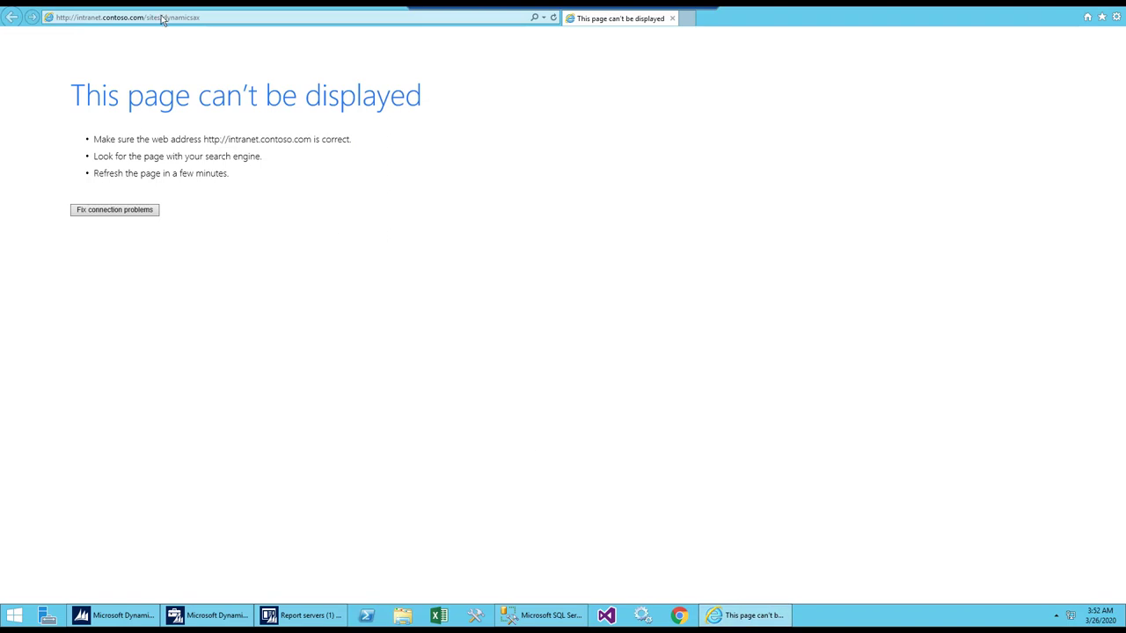
pyautogui.click(256, 17)
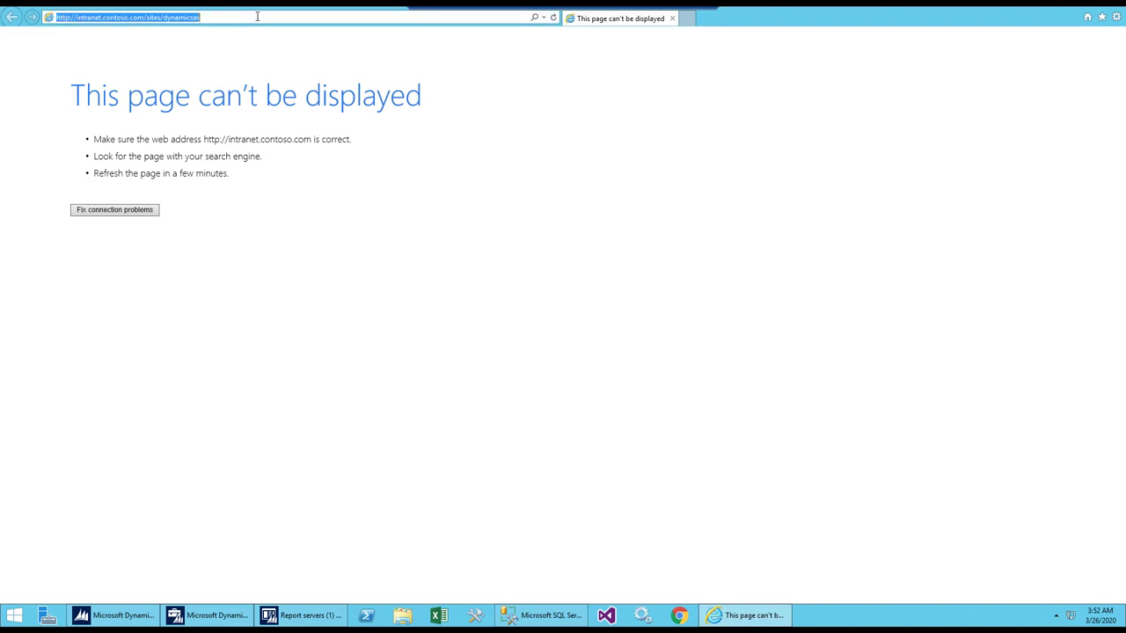
pyautogui.hotkey('ctrl', 'v')
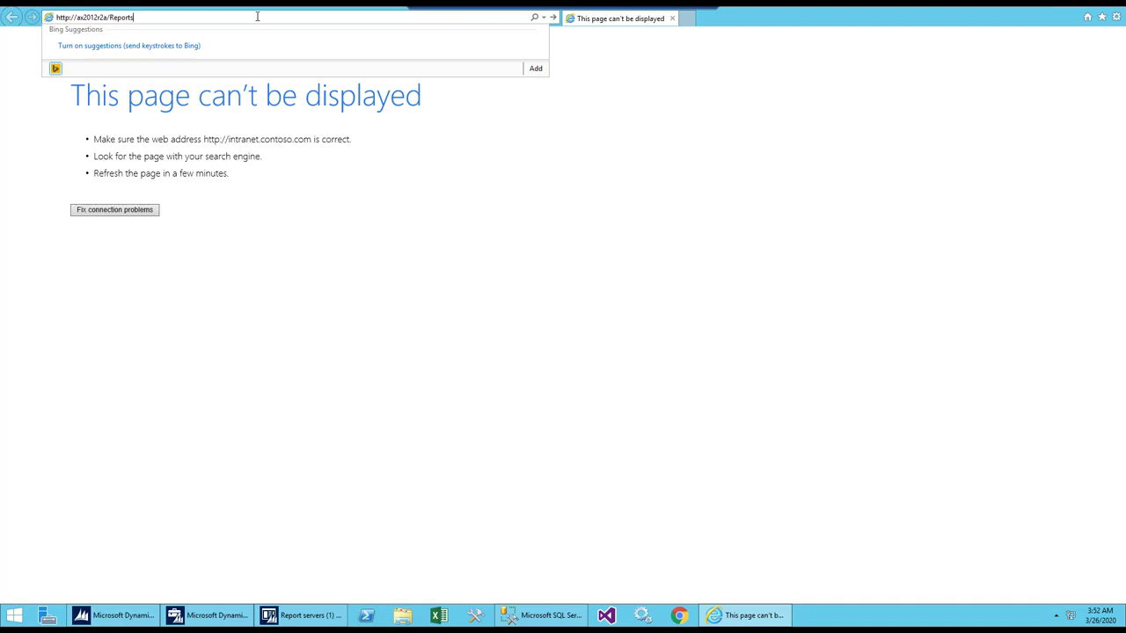
pyautogui.press('Return')
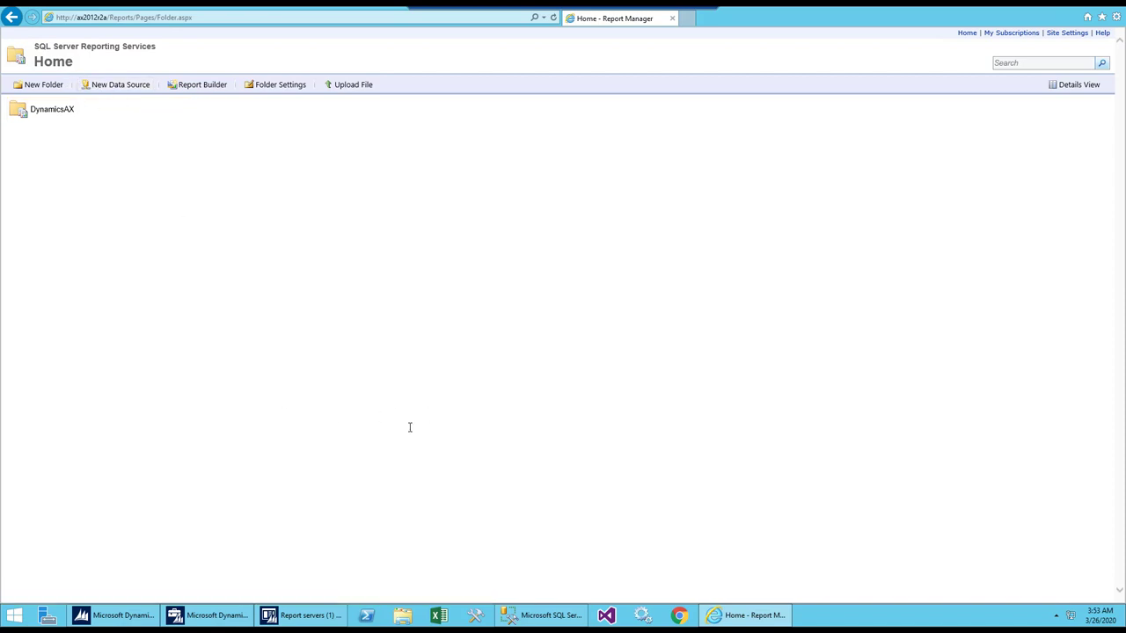
# - Compare the Dynamics AX report folder name in the Report servers form with the folder on the Report Manager home page
pyautogui.click(299, 616)
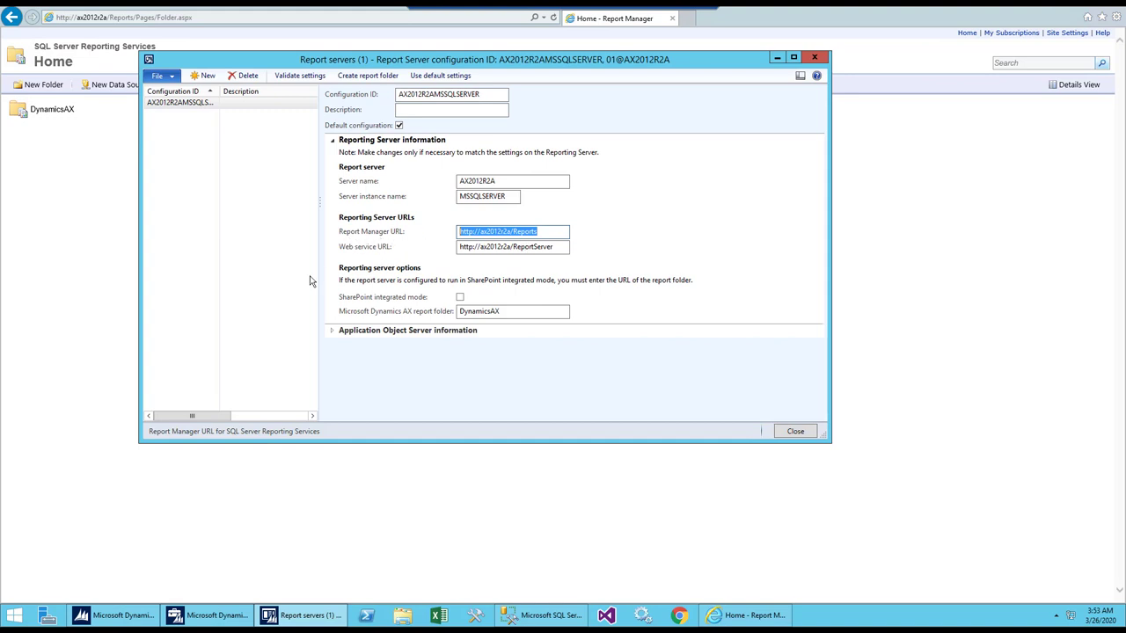
pyautogui.click(93, 181)
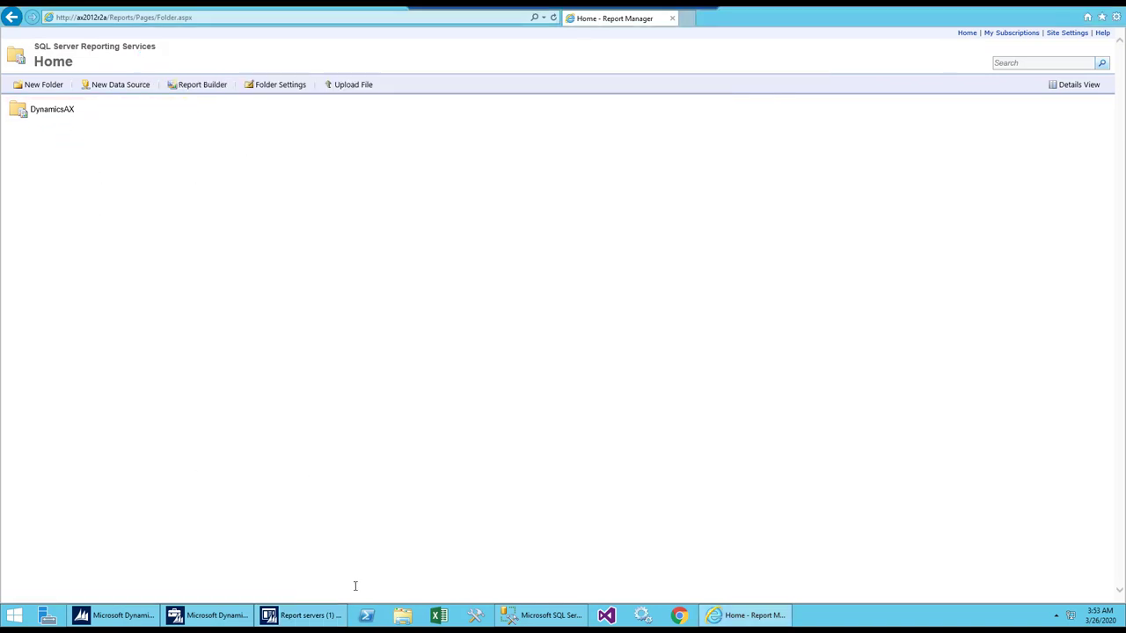
pyautogui.click(303, 620)
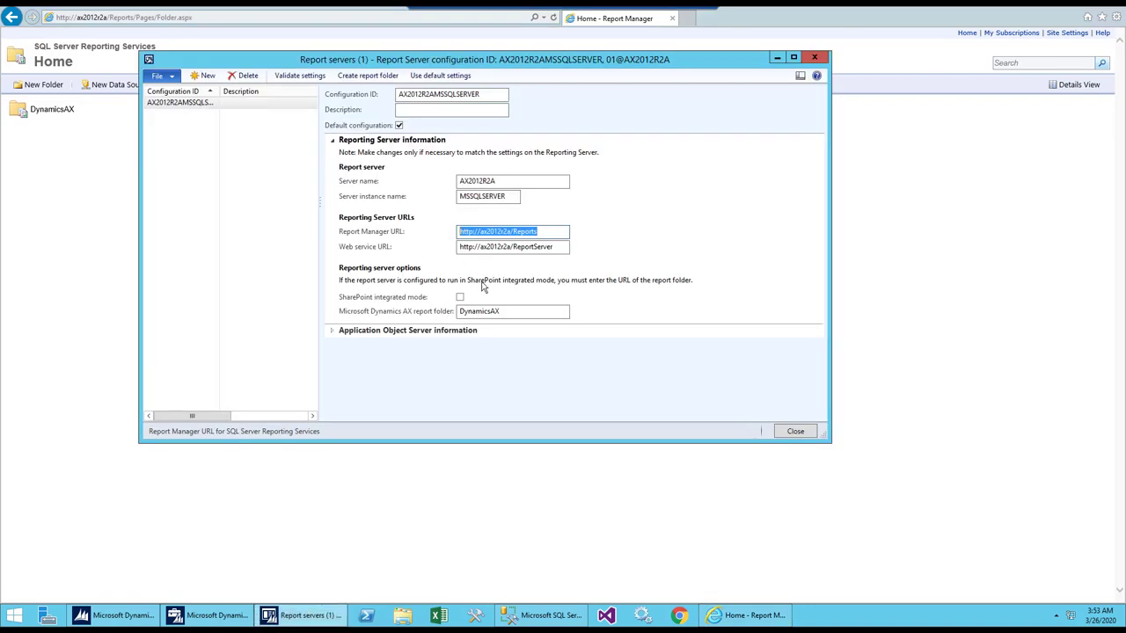
pyautogui.moveTo(501, 314); pyautogui.dragTo(448, 304)
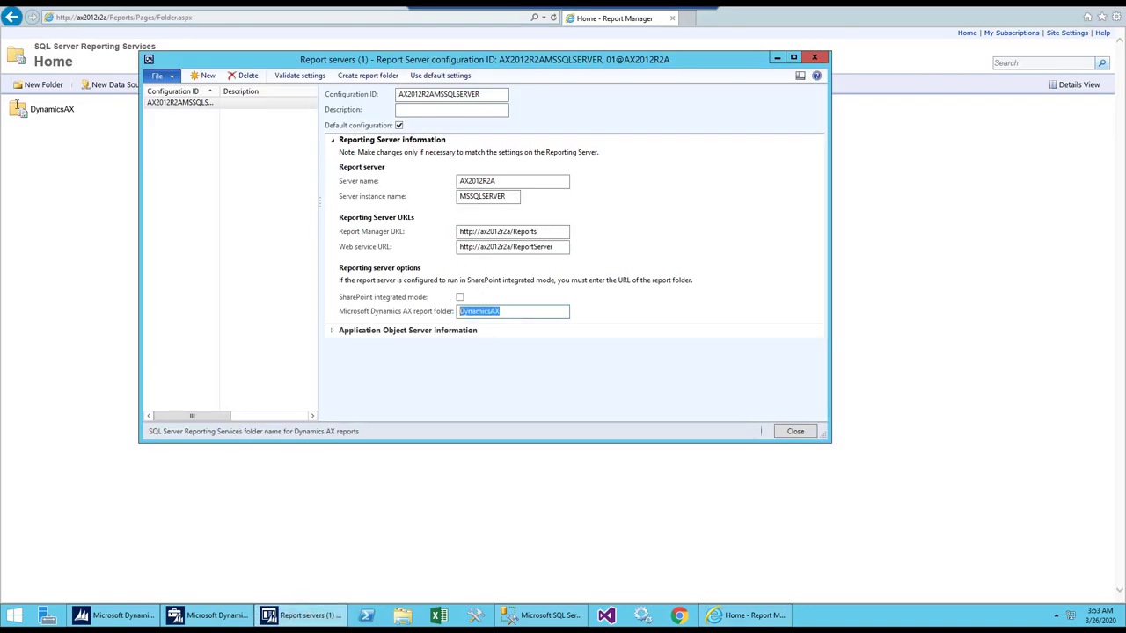
pyautogui.click(40, 154)
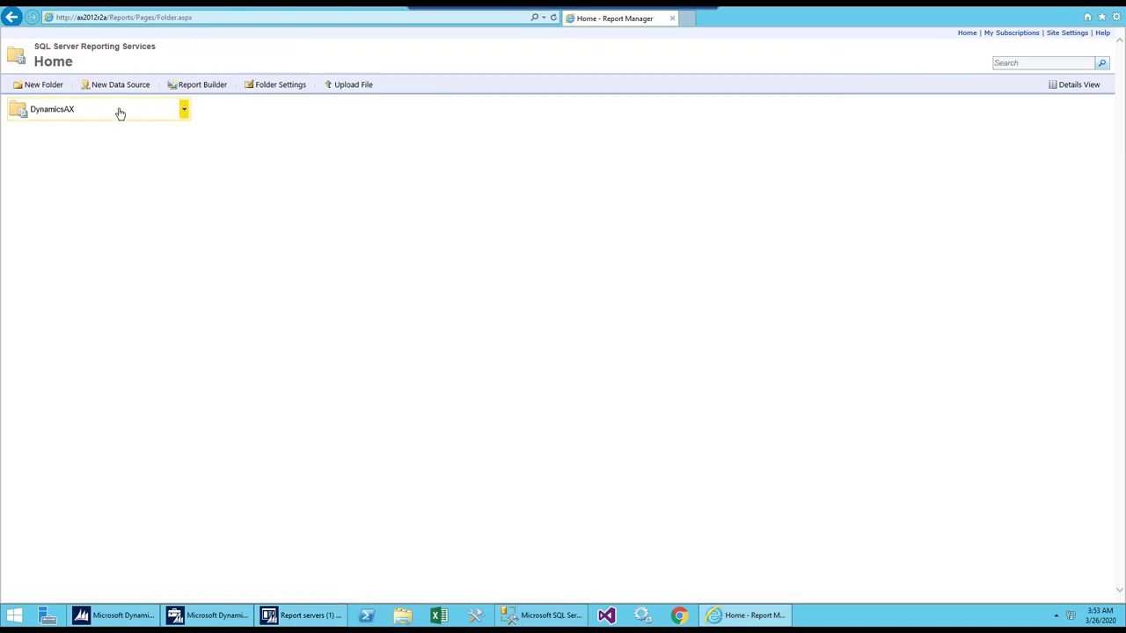
# - Open the DynamicsAX folder in Report Manager, look through its deployed reports, and check back against the Report servers settings
pyautogui.click(63, 112)
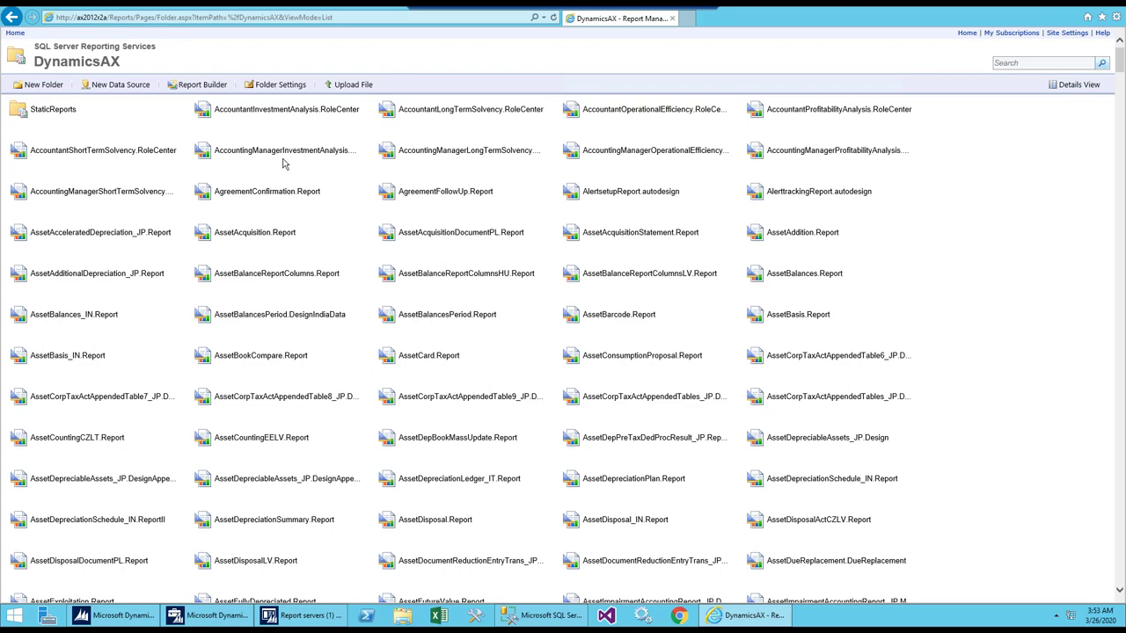
pyautogui.scroll(-3, 954, 255)
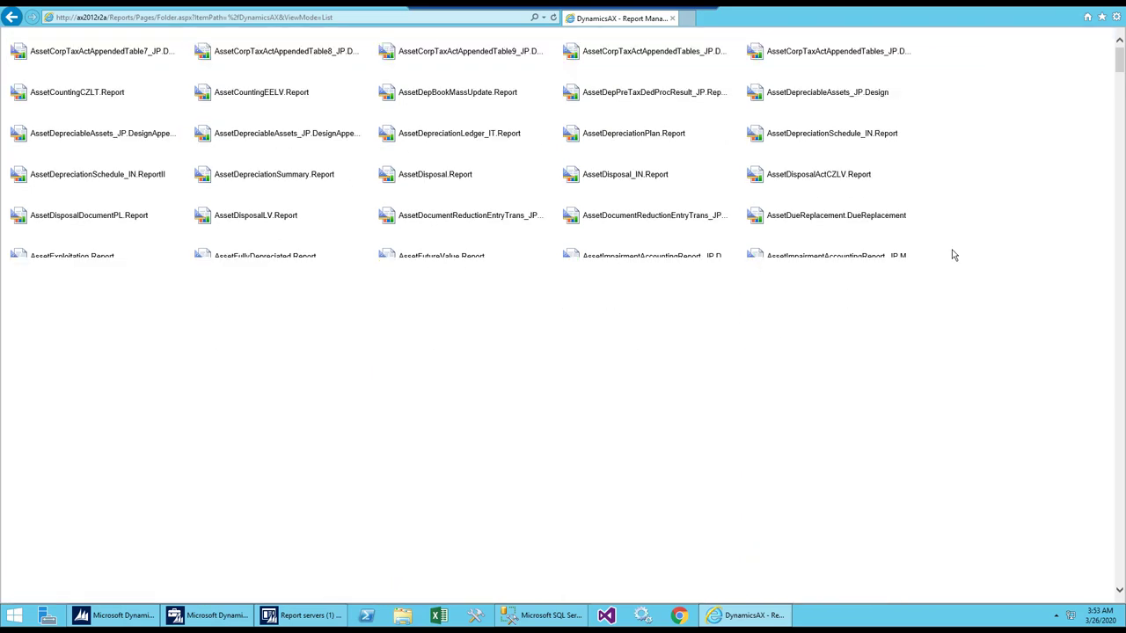
pyautogui.scroll(-1, 954, 255)
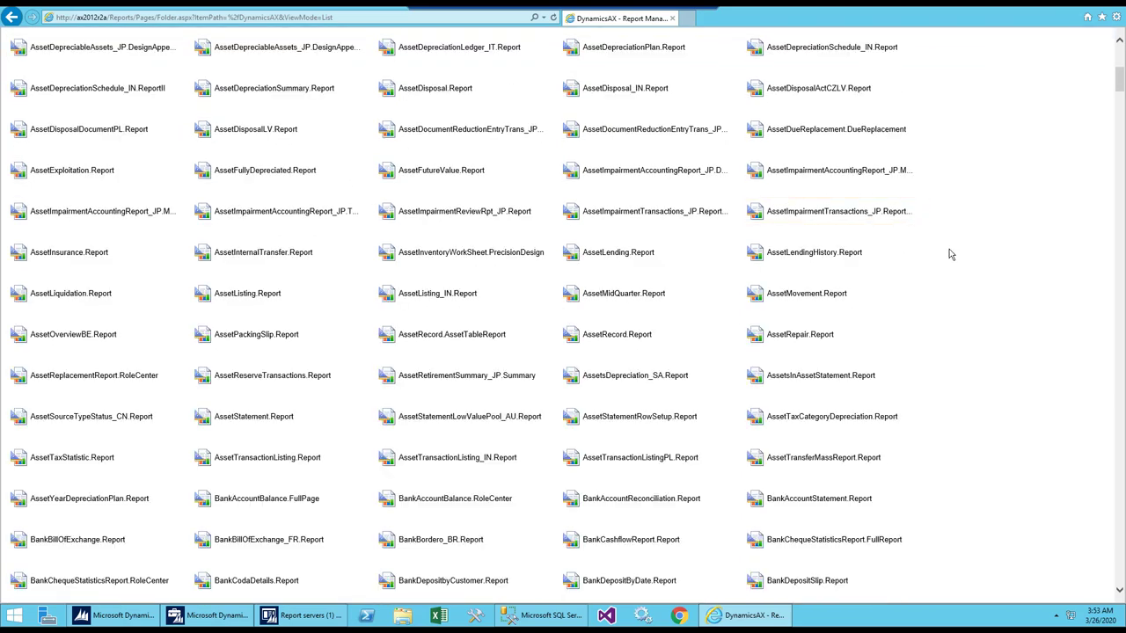
pyautogui.scroll(5, 947, 250)
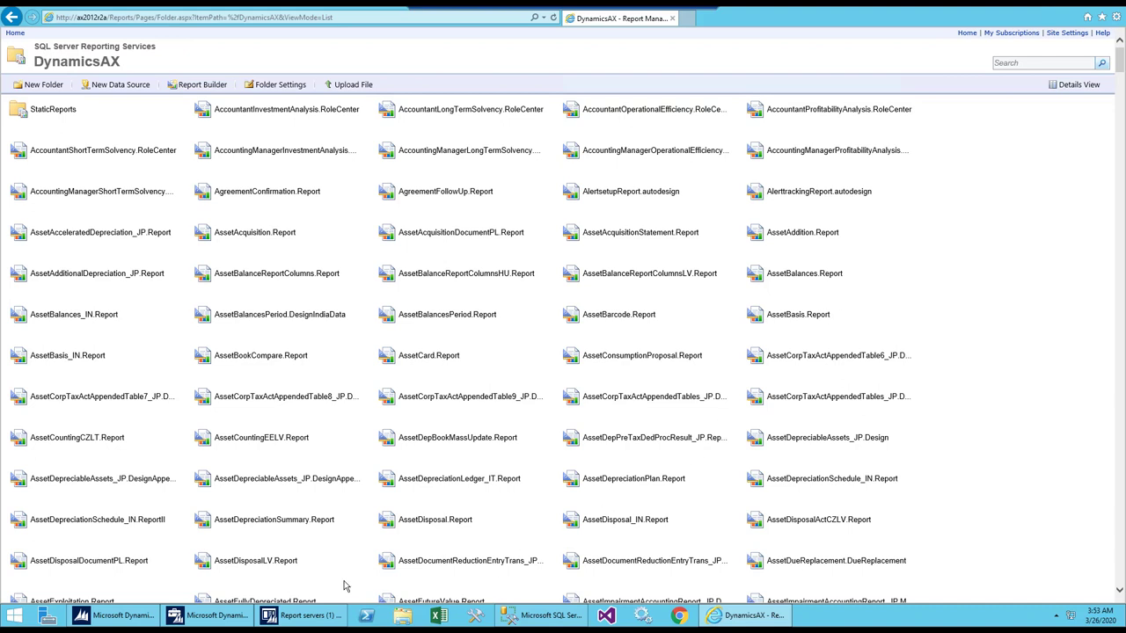
pyautogui.click(279, 620)
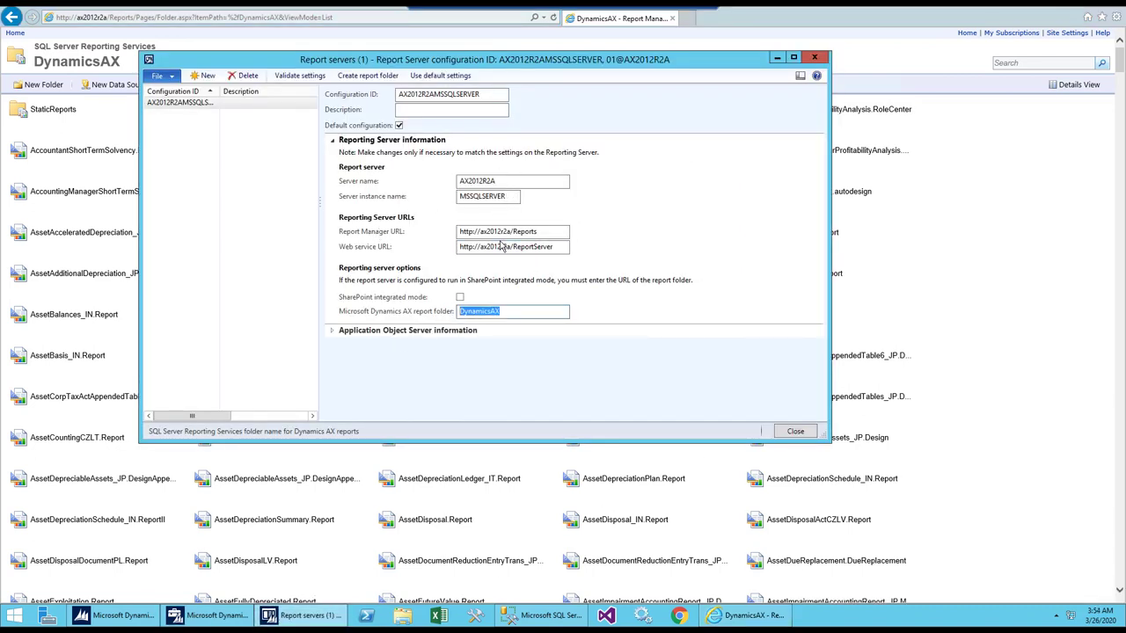
pyautogui.click(946, 255)
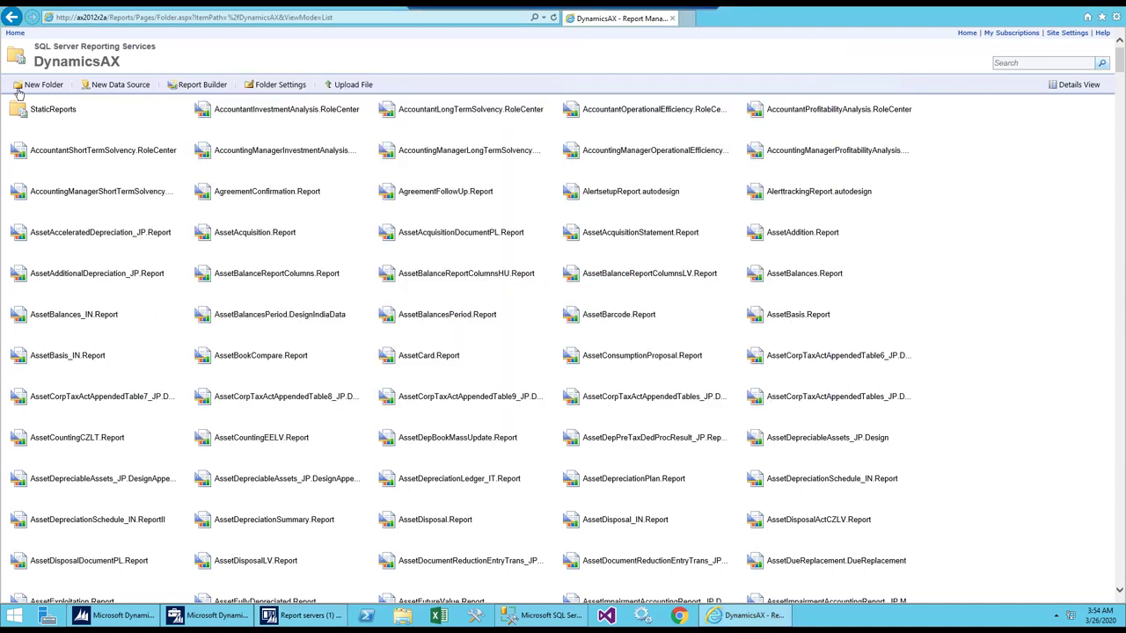
# - Review the DynamicsAX folder's security role assignments and its properties, and return to the Report Manager home page
pyautogui.click(11, 17)
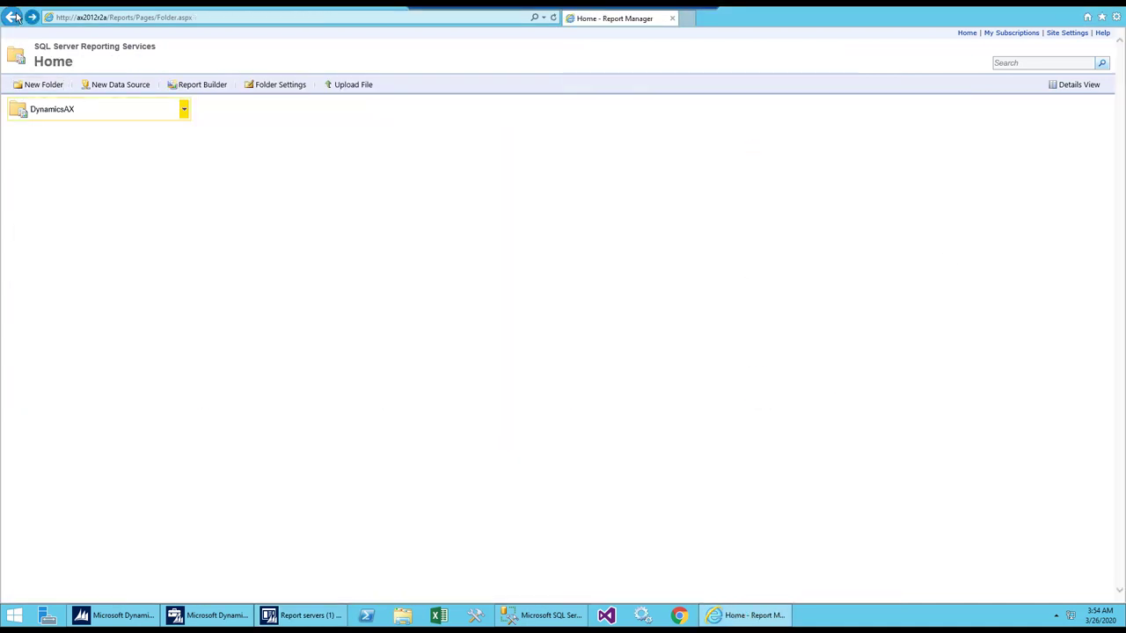
pyautogui.click(185, 110)
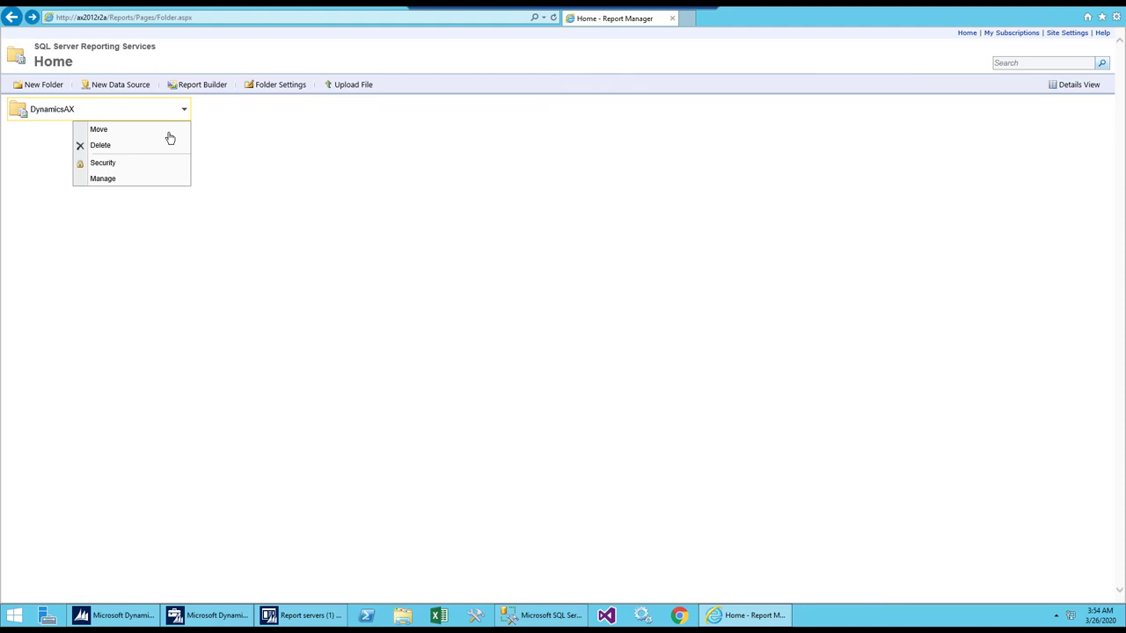
pyautogui.click(110, 165)
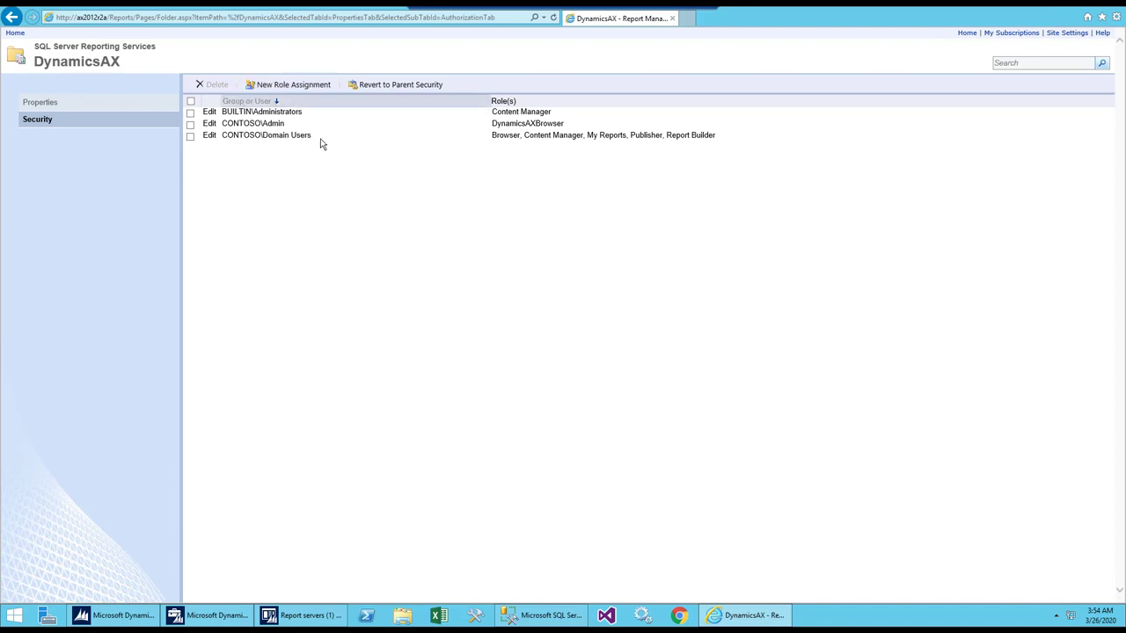
pyautogui.click(12, 17)
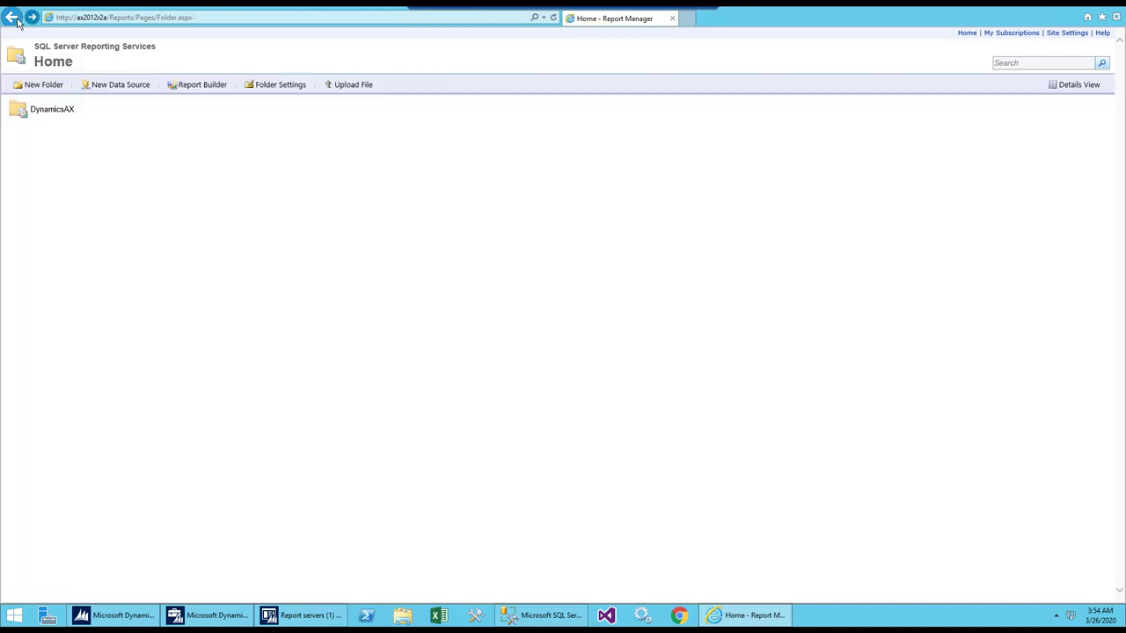
pyautogui.click(184, 109)
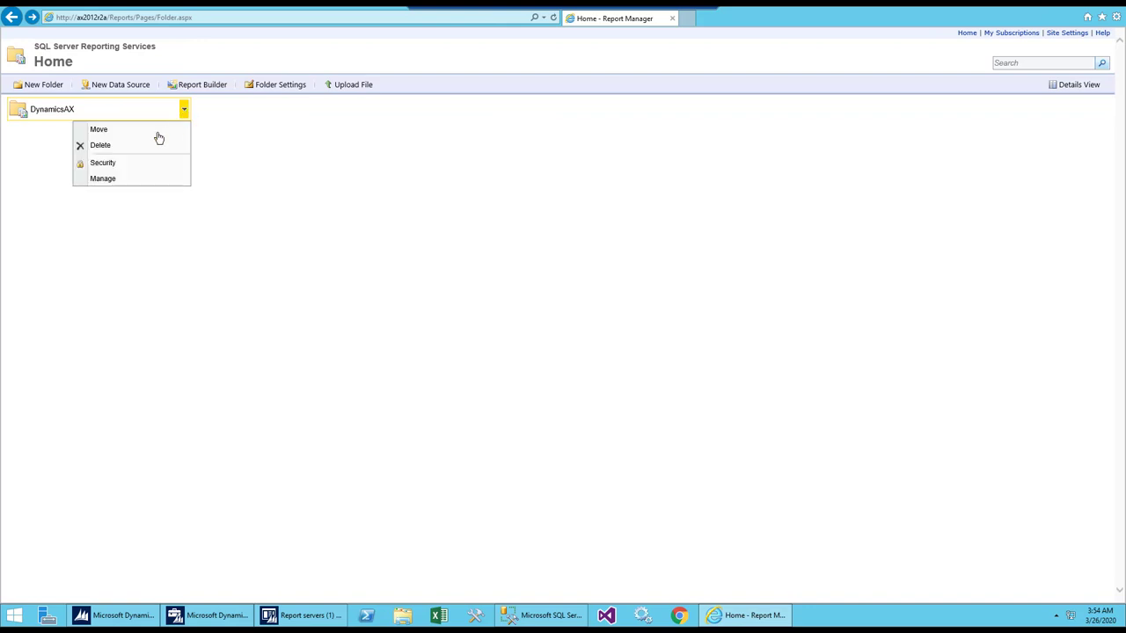
pyautogui.click(104, 179)
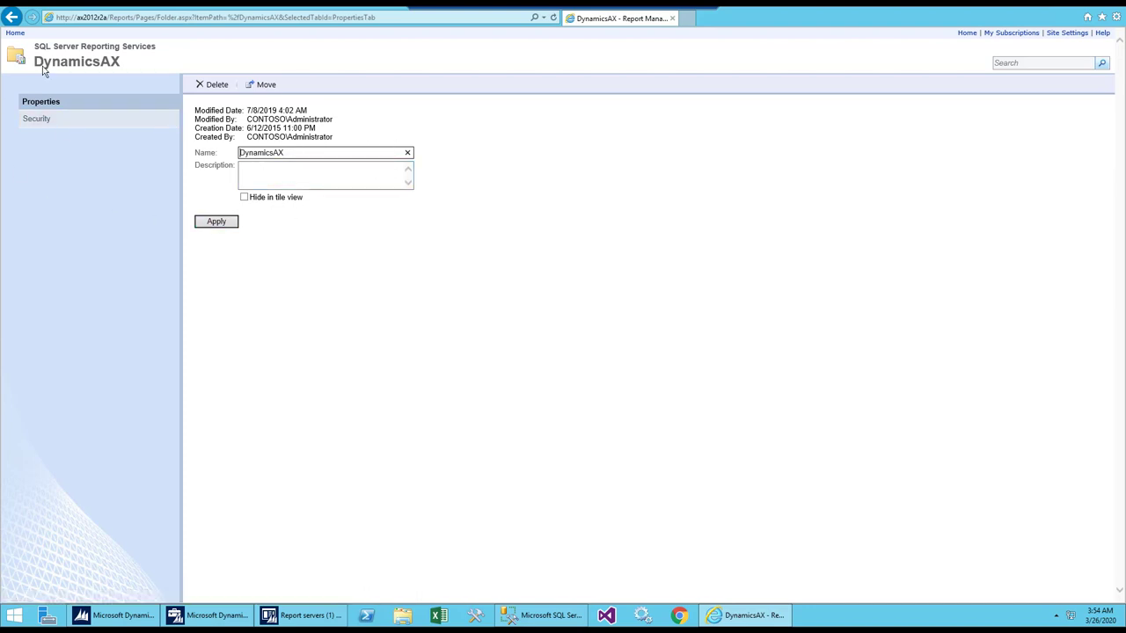
pyautogui.click(15, 19)
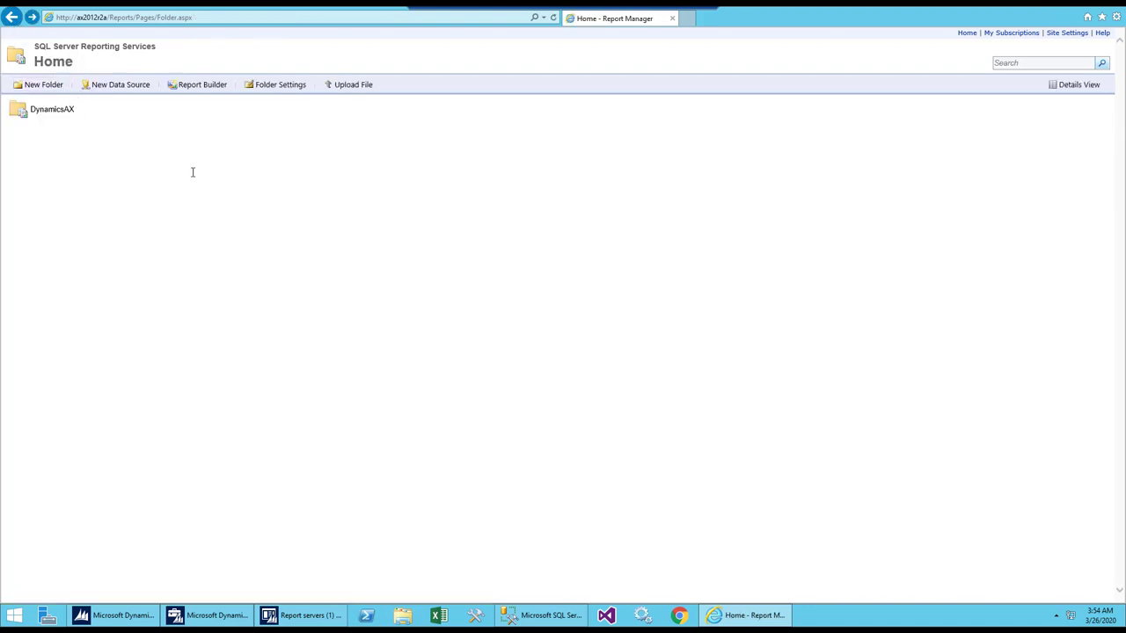
# - Look at the blank New Data Source form, and review the general, security and schedules pages of the Site Settings
pyautogui.click(111, 89)
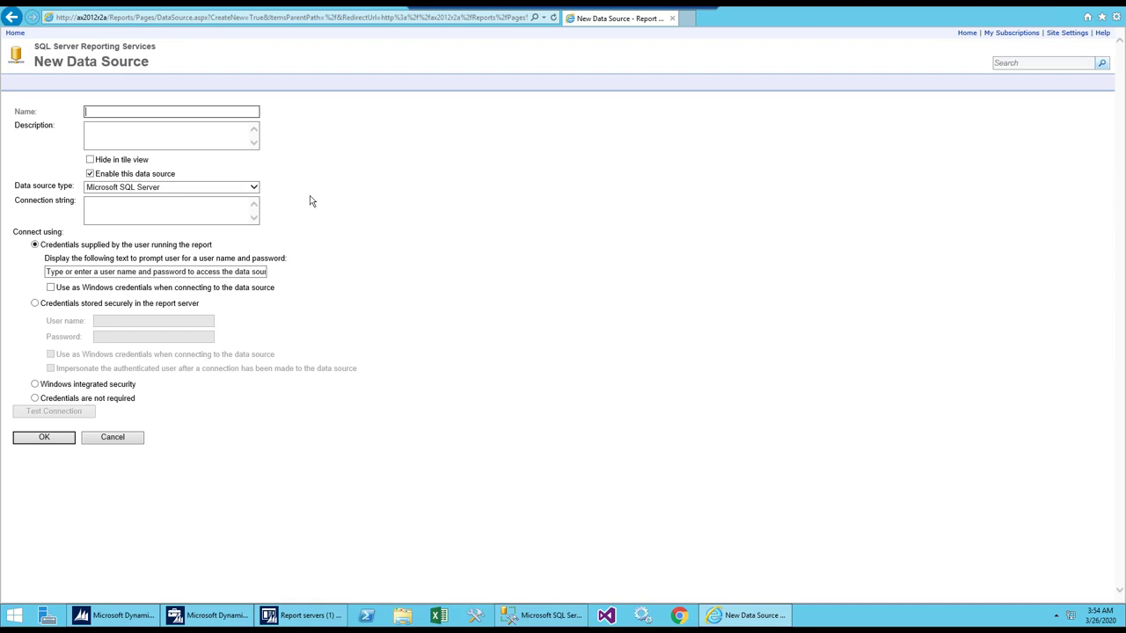
pyautogui.click(14, 33)
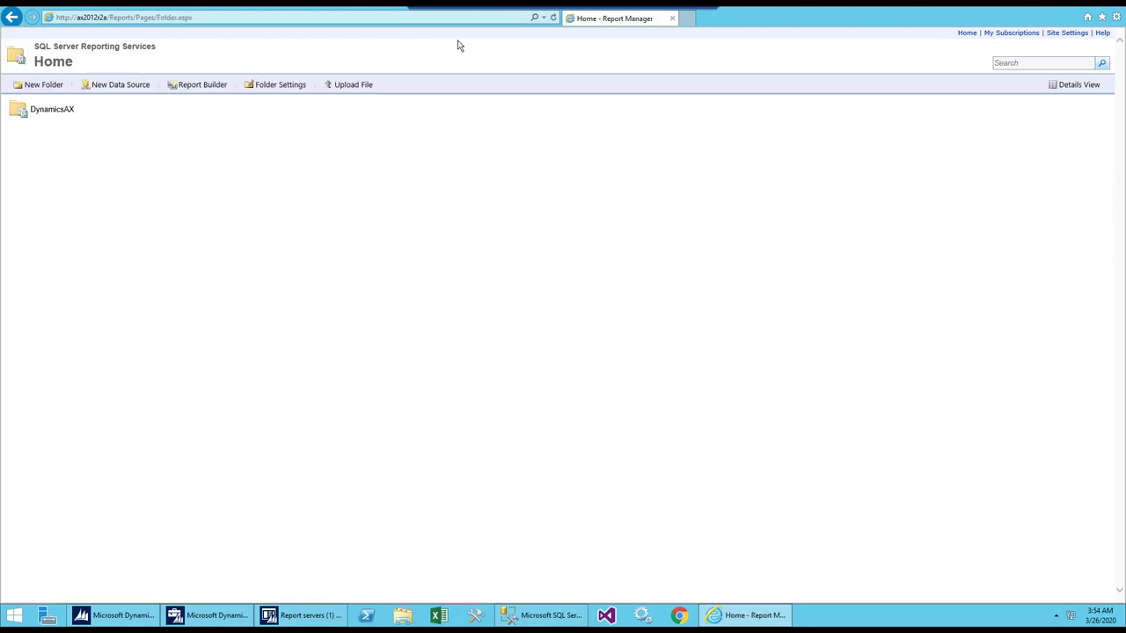
pyautogui.click(1067, 34)
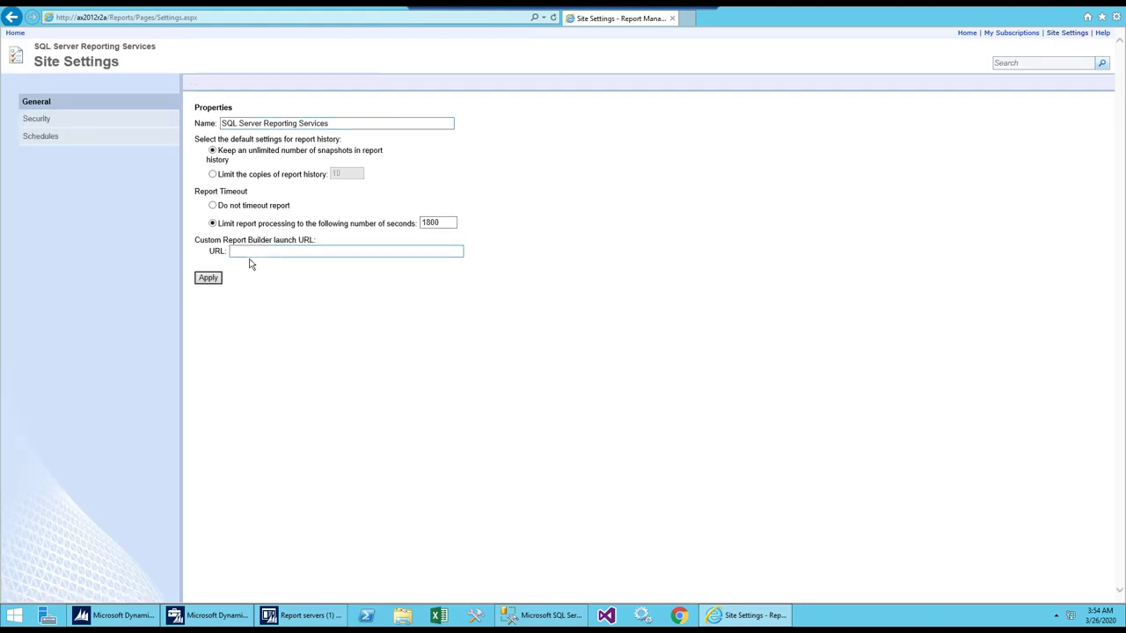
pyautogui.click(46, 121)
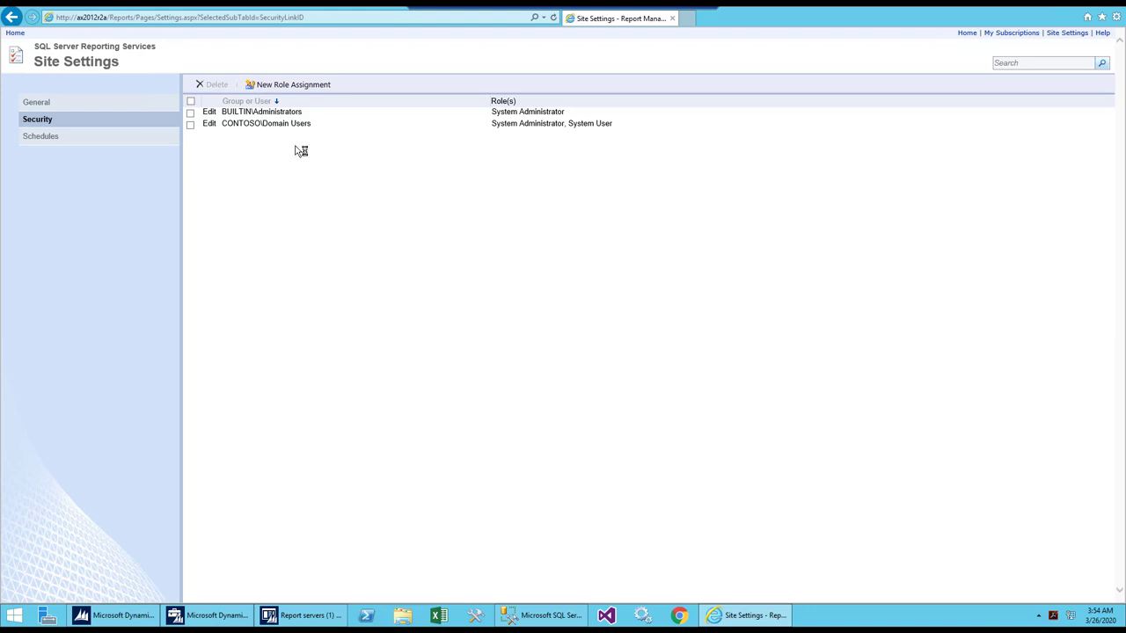
pyautogui.click(47, 137)
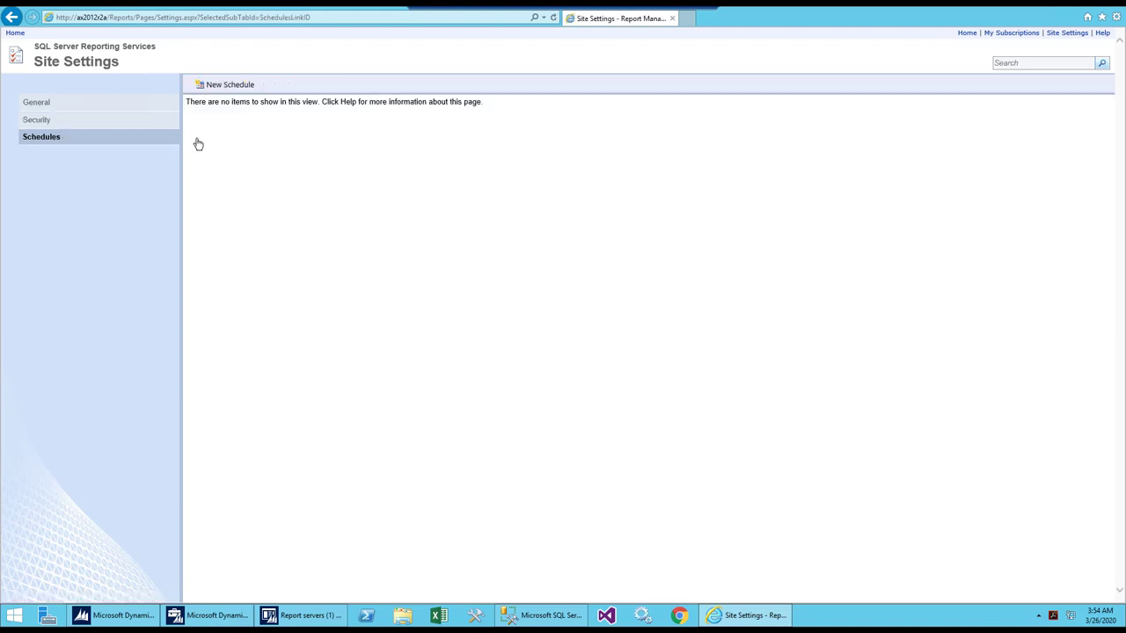
pyautogui.click(76, 101)
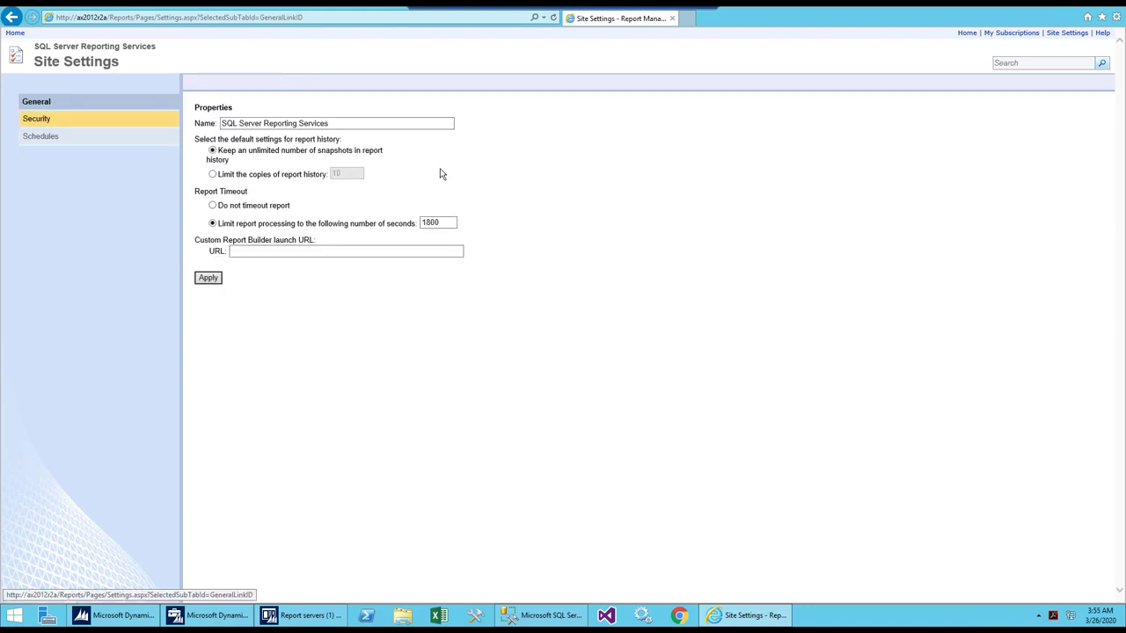
pyautogui.click(1064, 34)
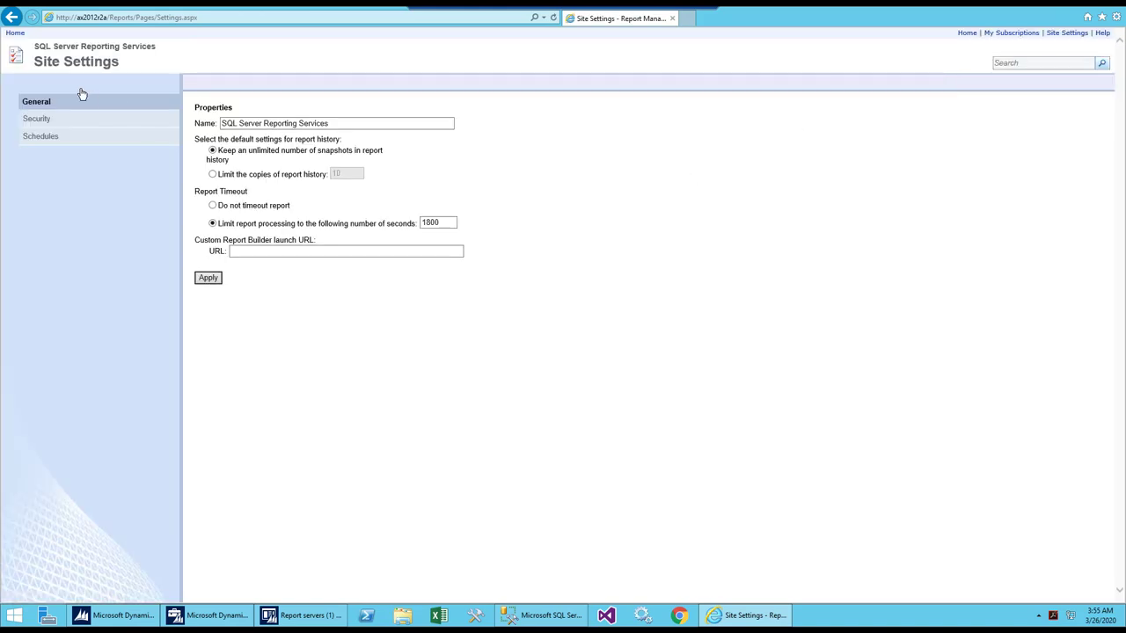
pyautogui.click(14, 34)
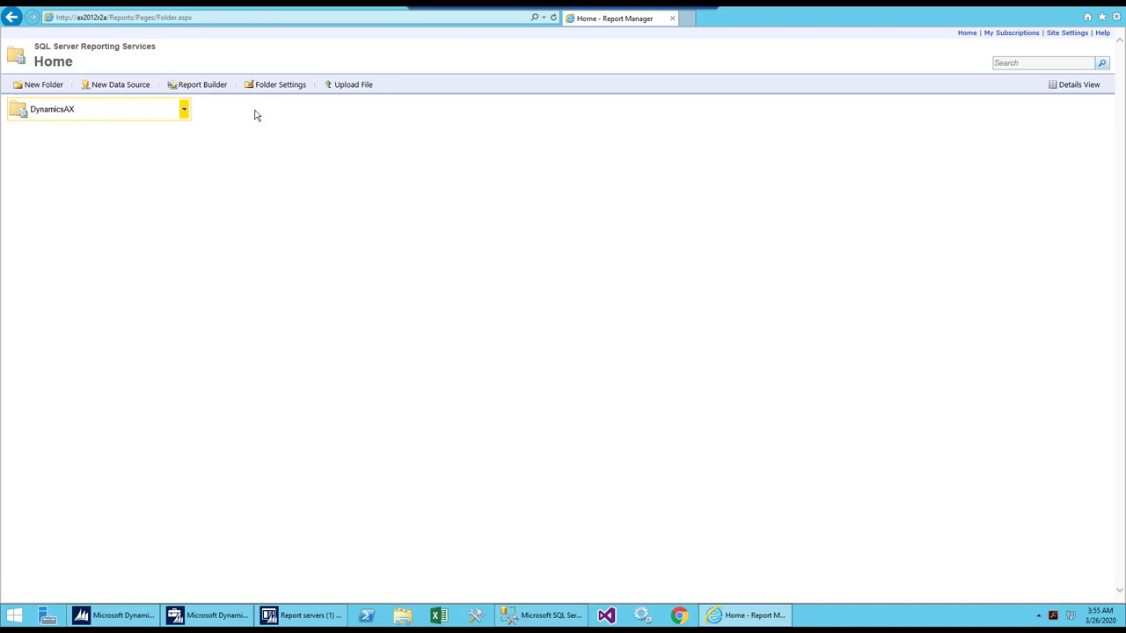
# - Review the role assignments in the Home folder settings and open a new role assignment to examine the available roles
pyautogui.click(279, 87)
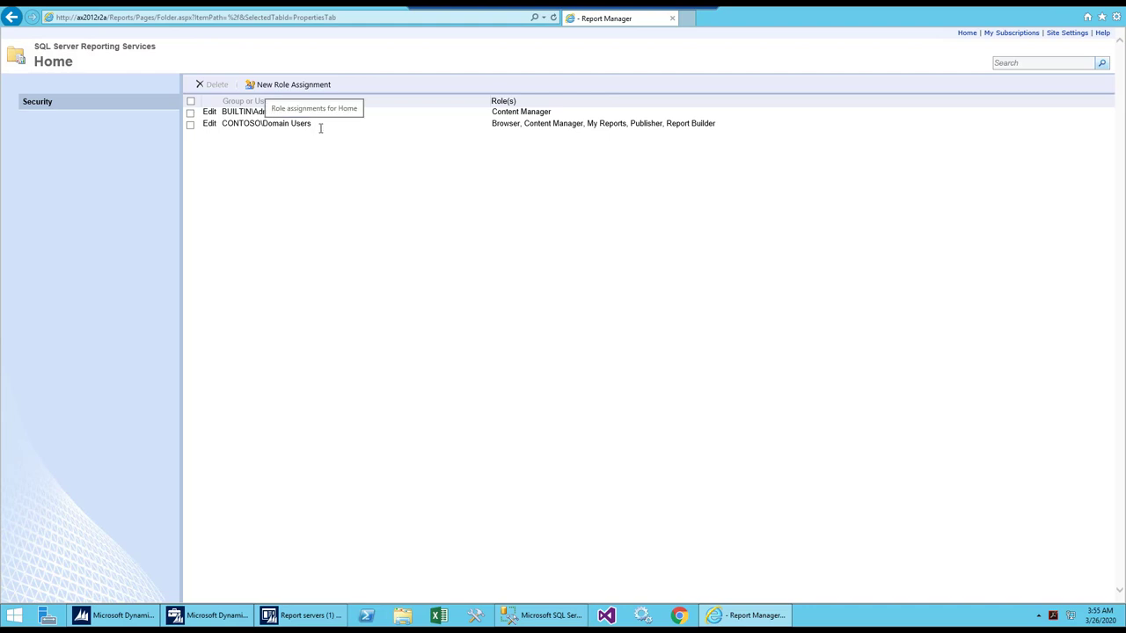
pyautogui.click(191, 125)
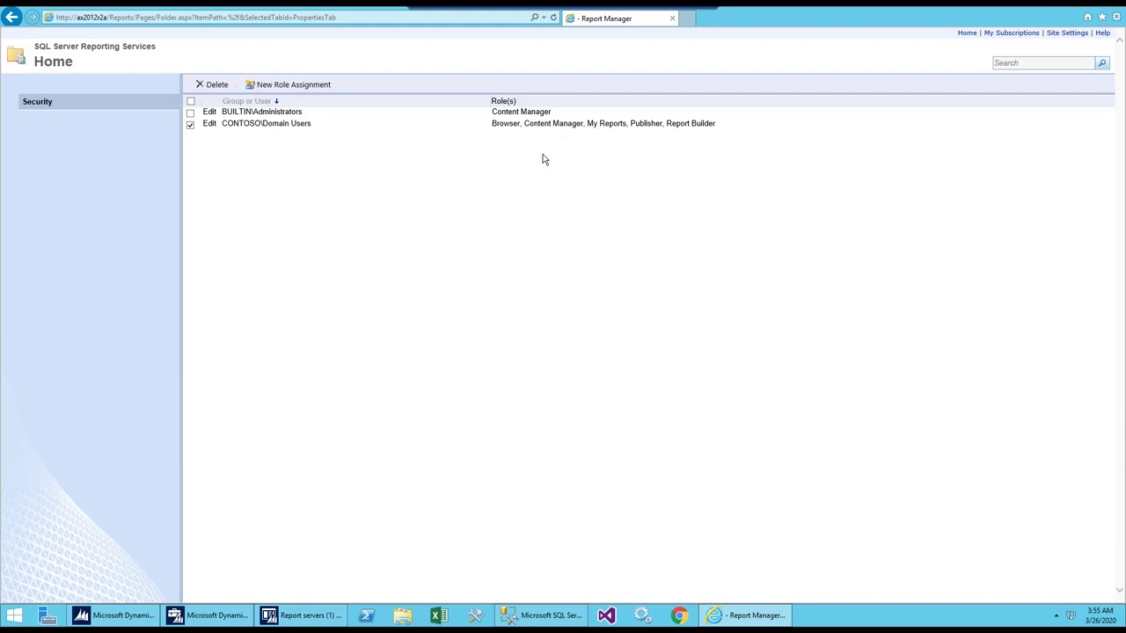
pyautogui.click(192, 127)
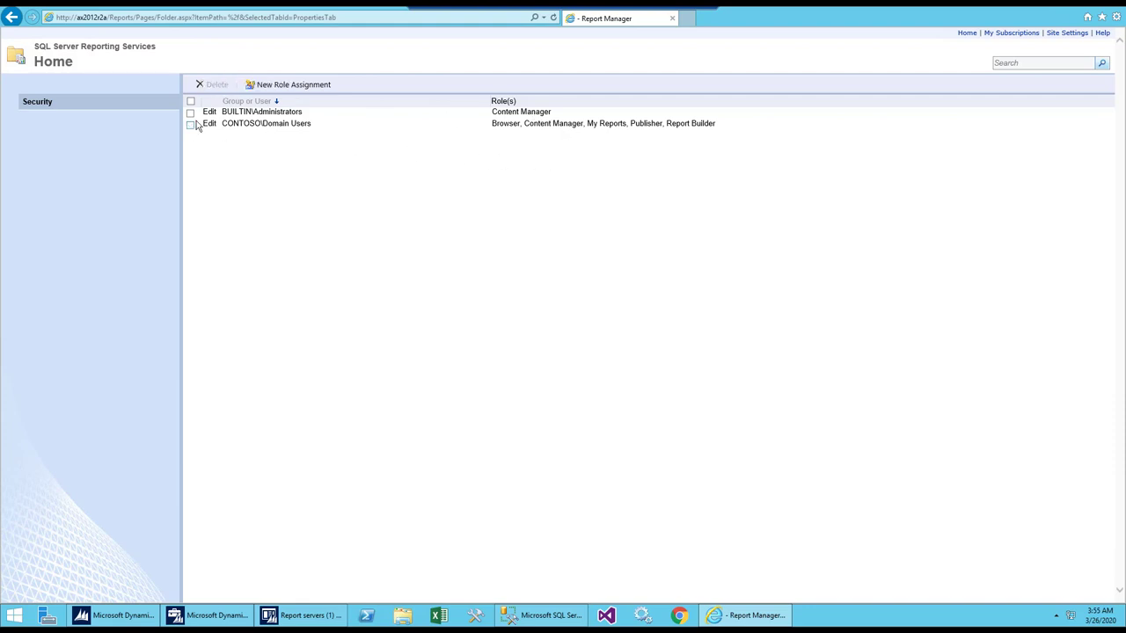
pyautogui.click(293, 85)
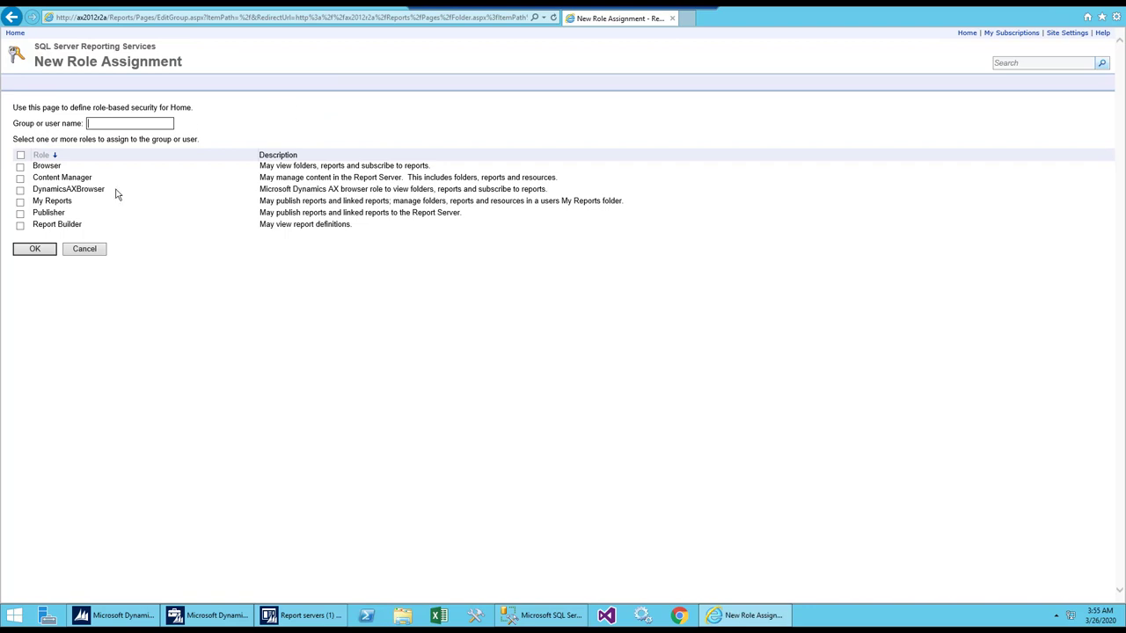
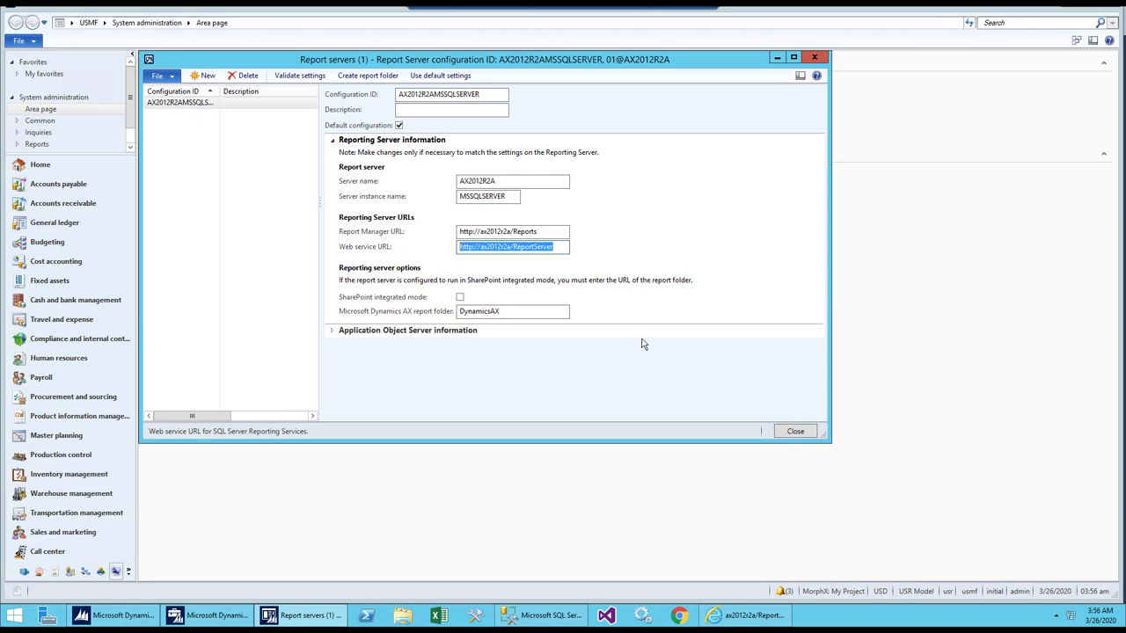
# - Switch to SQL Server Management Studio and list the Analysis Services databases on AX2012R2A, widening the Object Explorer to read them
pyautogui.click(541, 615)
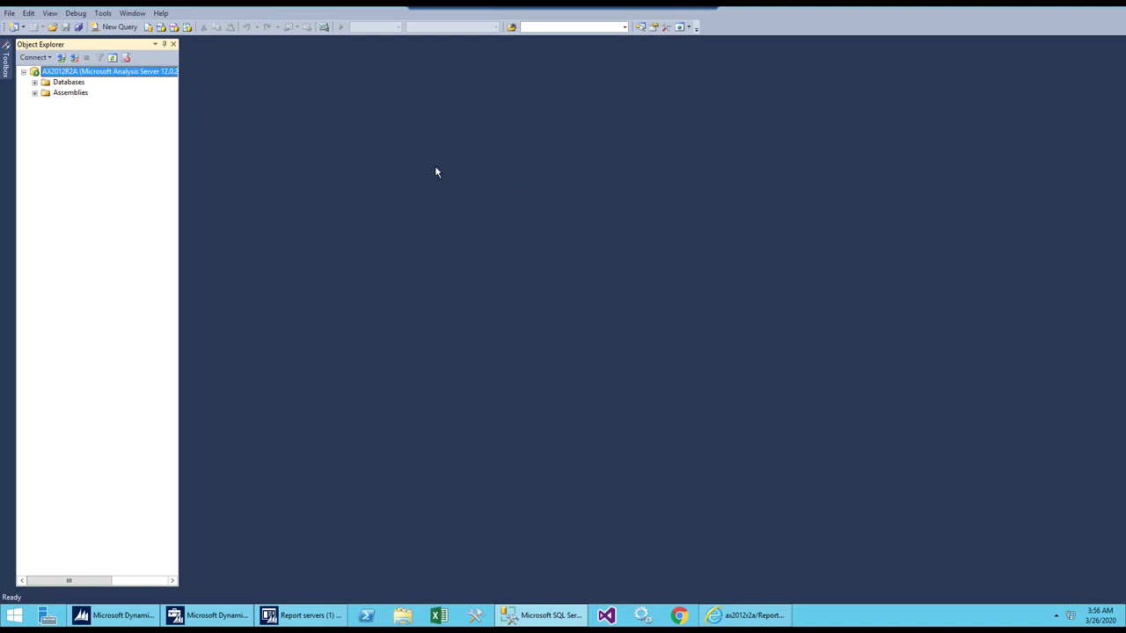
pyautogui.click(35, 82)
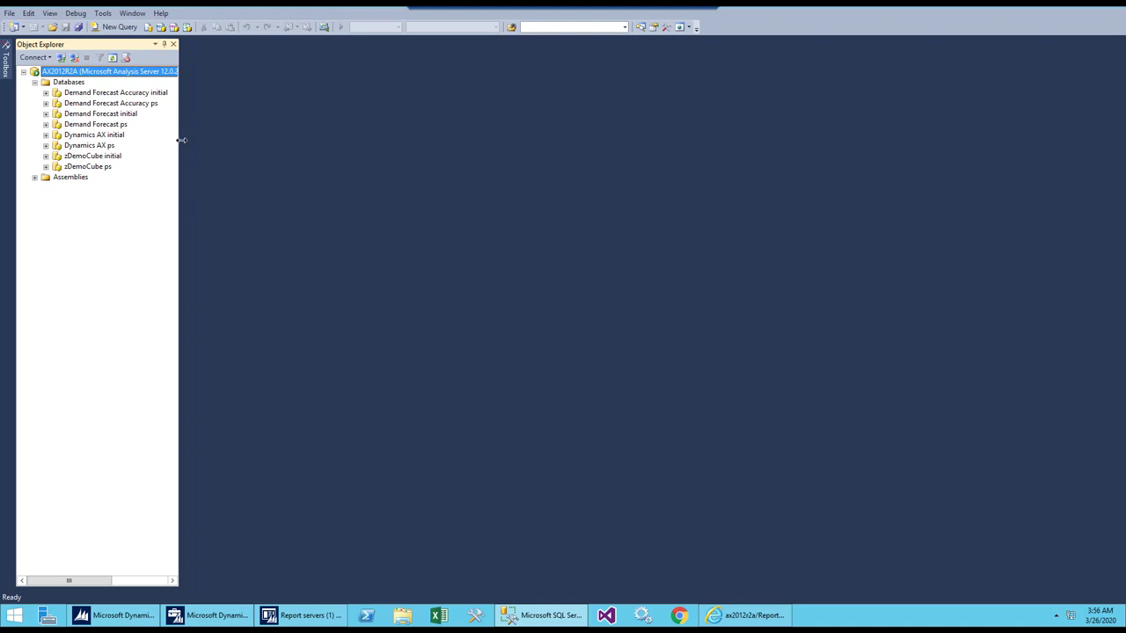
pyautogui.moveTo(181, 140); pyautogui.dragTo(270, 140)
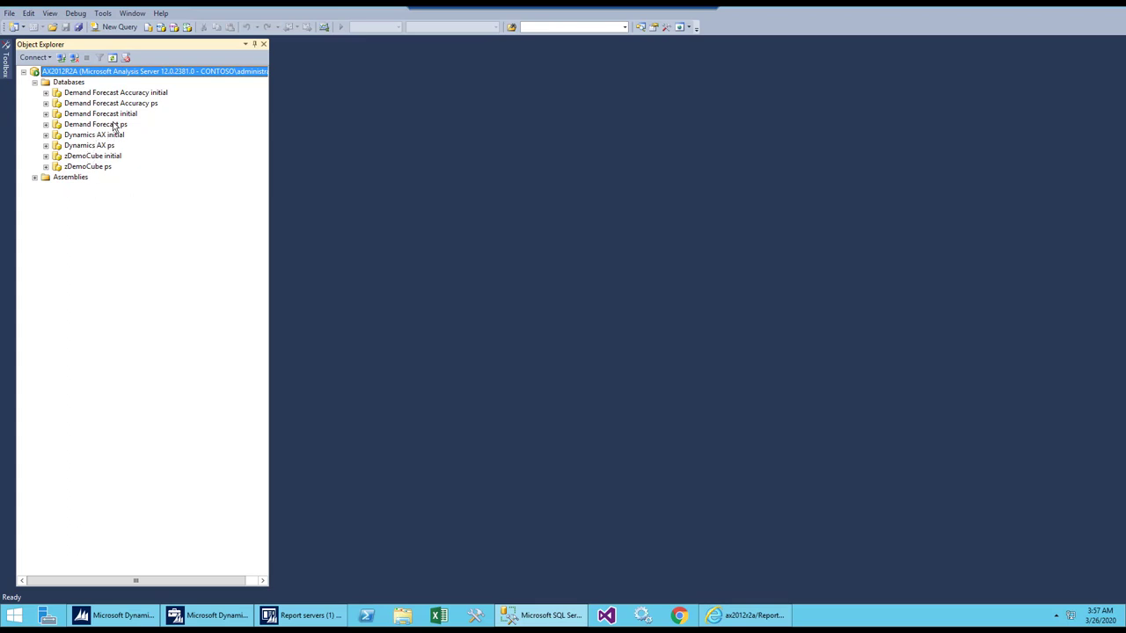
# - Connect to Reporting Services on server AX2012R2A using Windows Authentication
pyautogui.rightClick(65, 73)
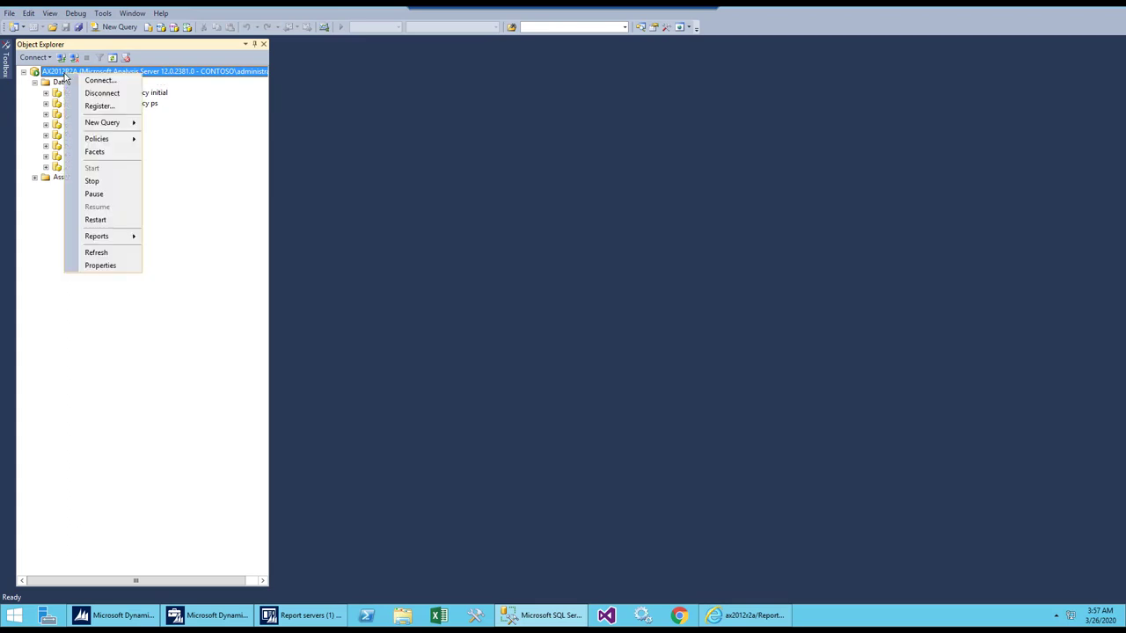
pyautogui.click(108, 82)
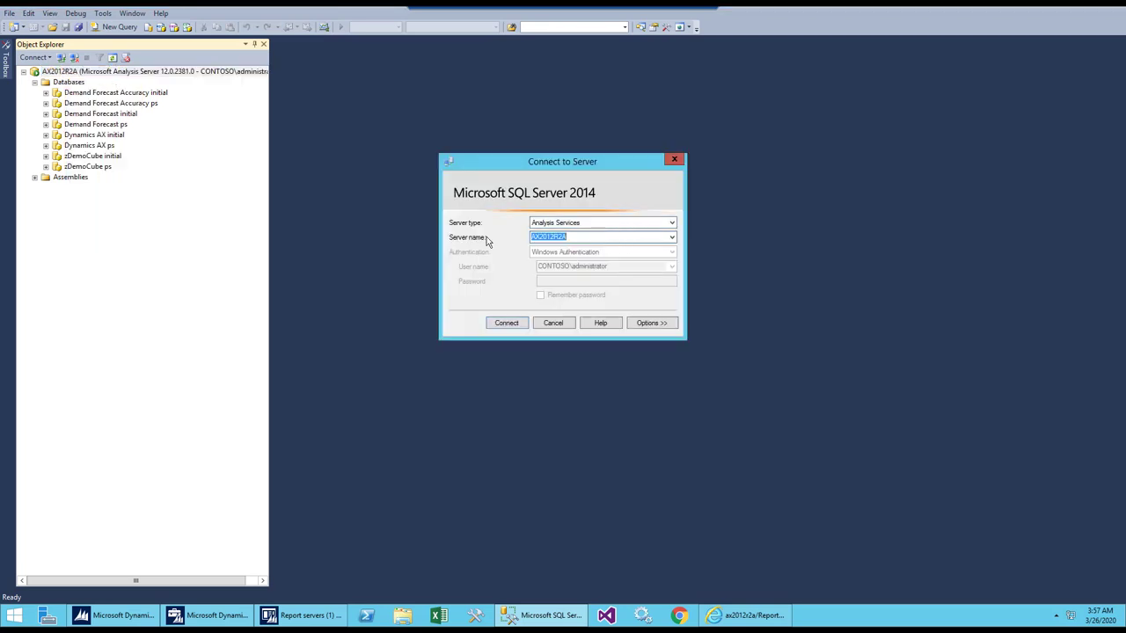
pyautogui.click(672, 223)
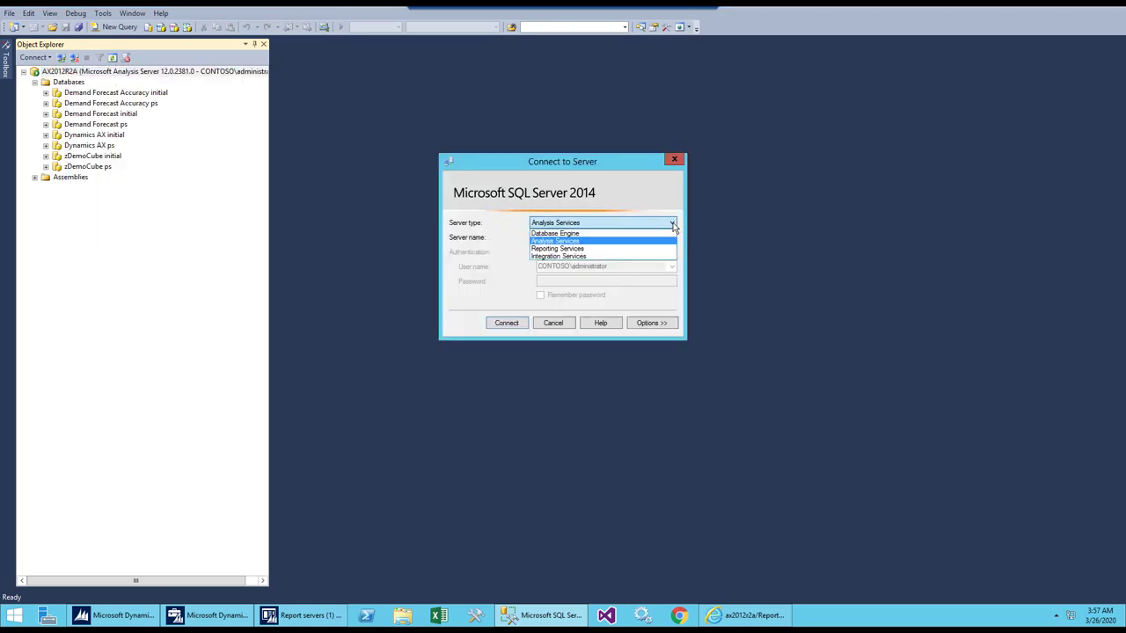
pyautogui.click(577, 250)
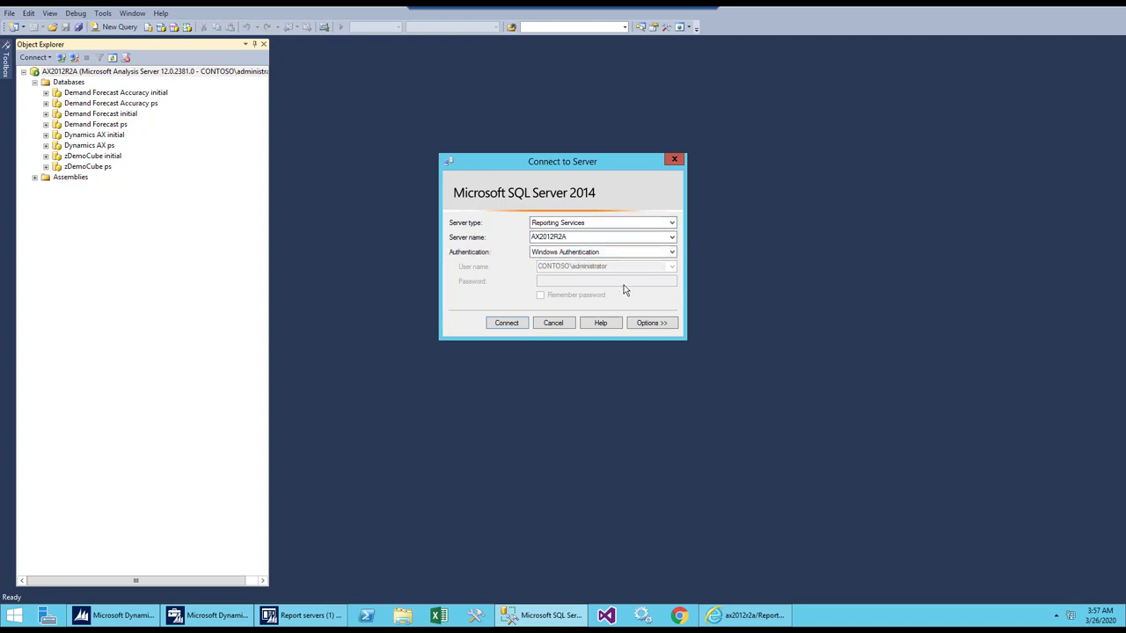
pyautogui.click(506, 324)
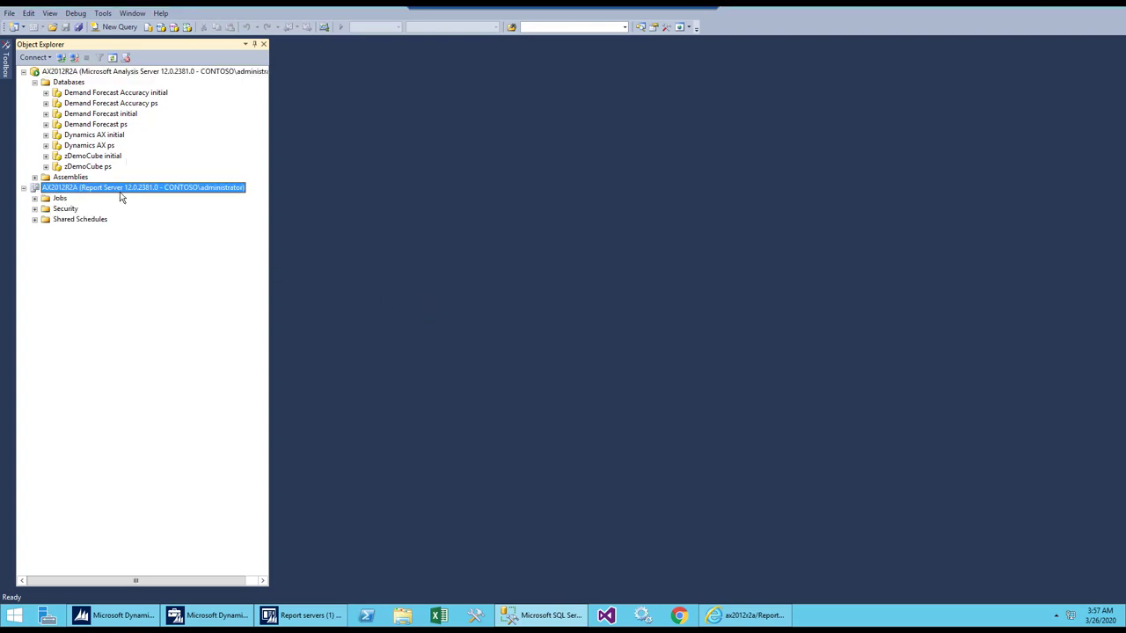
# - Expand the report server's Jobs and Security folders and list its item-level roles
pyautogui.click(34, 199)
pyautogui.click(34, 208)
pyautogui.click(46, 219)
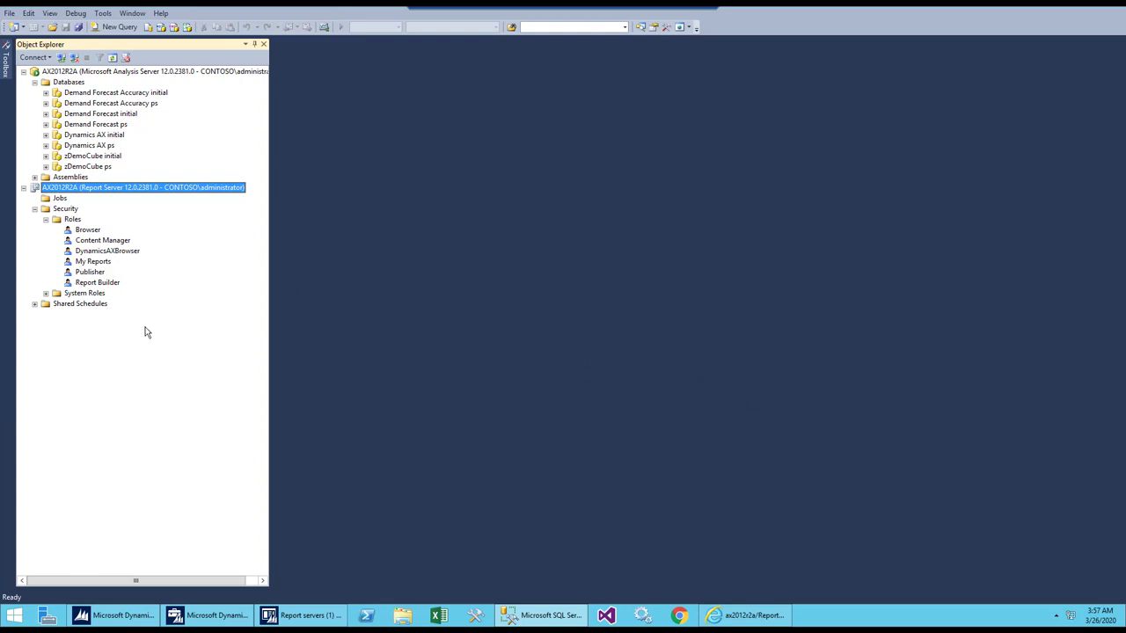
# - Connect to the Database Engine on AX2012R2A using Windows Authentication, and look through its list of databases
pyautogui.rightClick(87, 72)
pyautogui.click(139, 81)
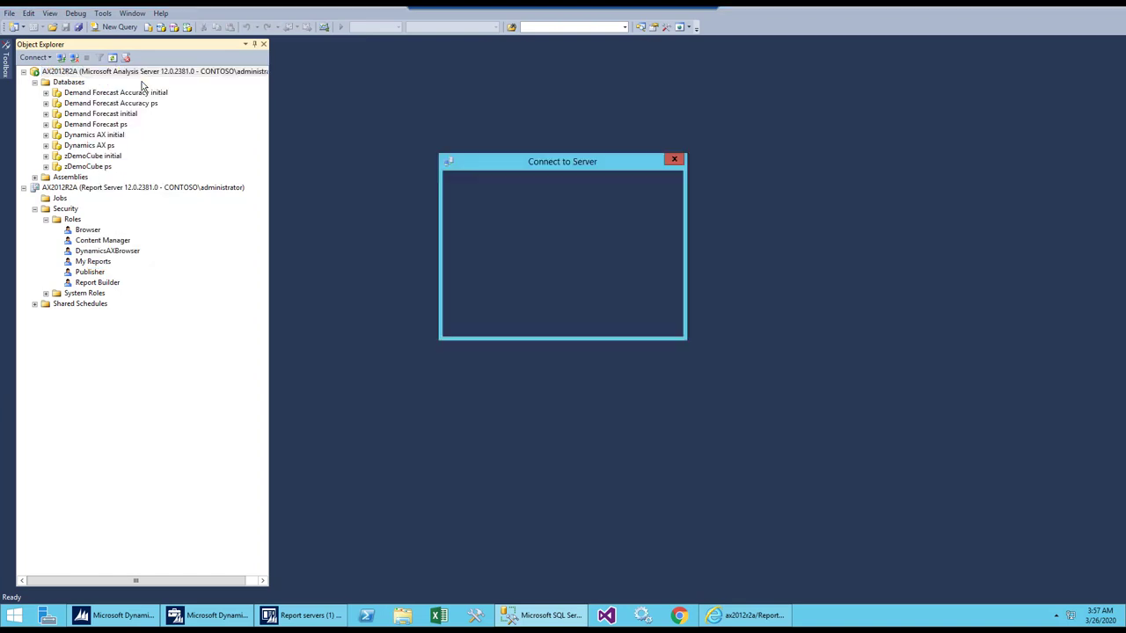
pyautogui.click(672, 226)
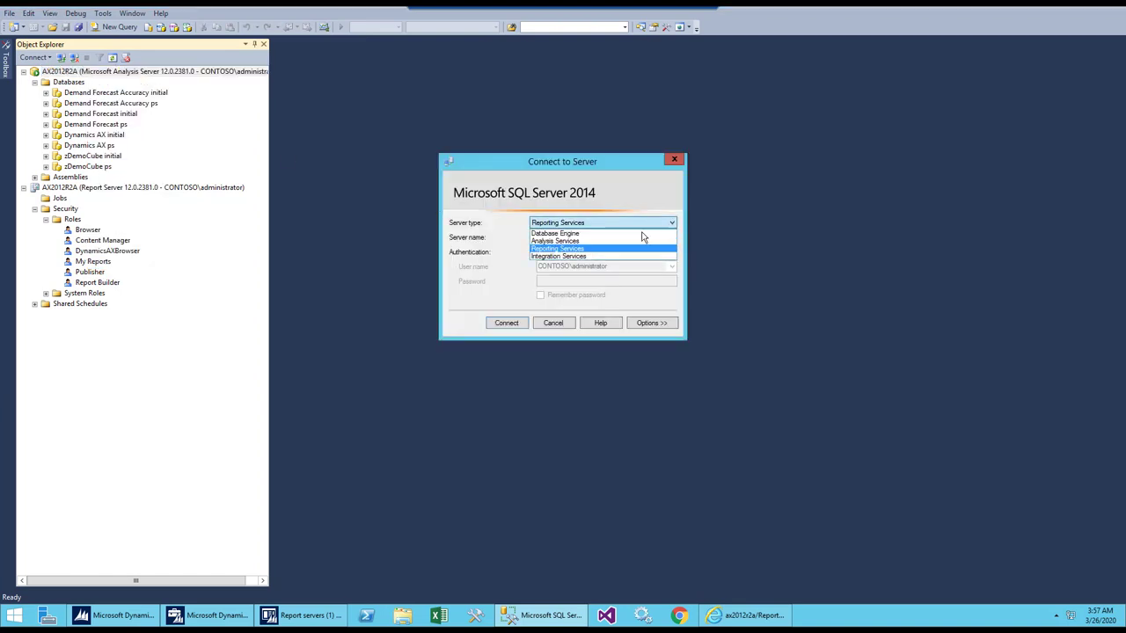
pyautogui.click(569, 234)
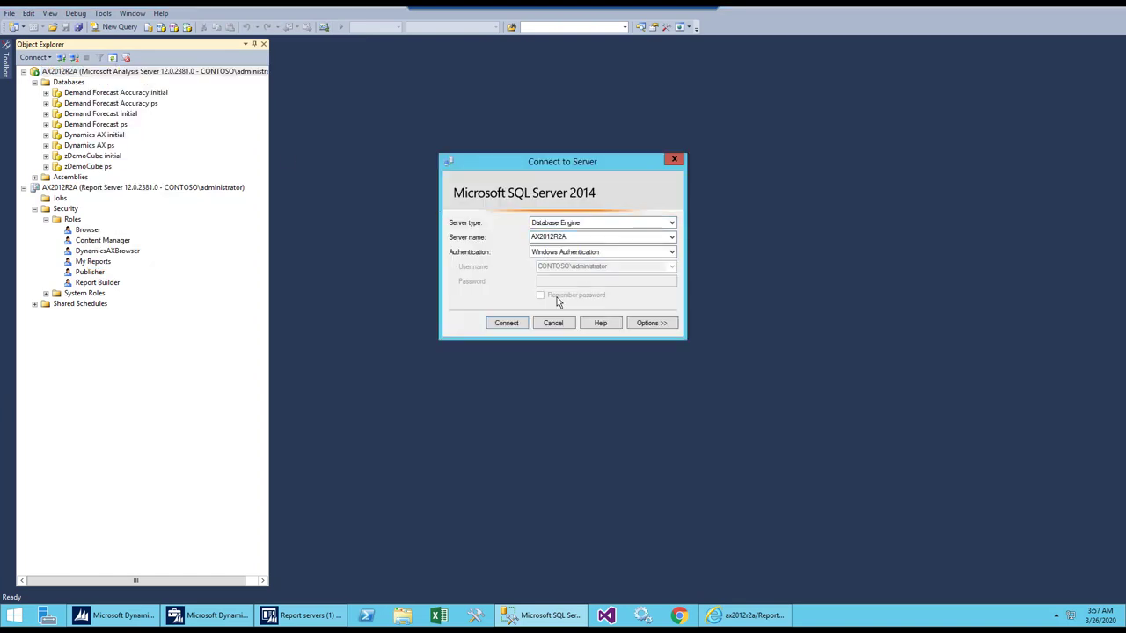
pyautogui.click(507, 323)
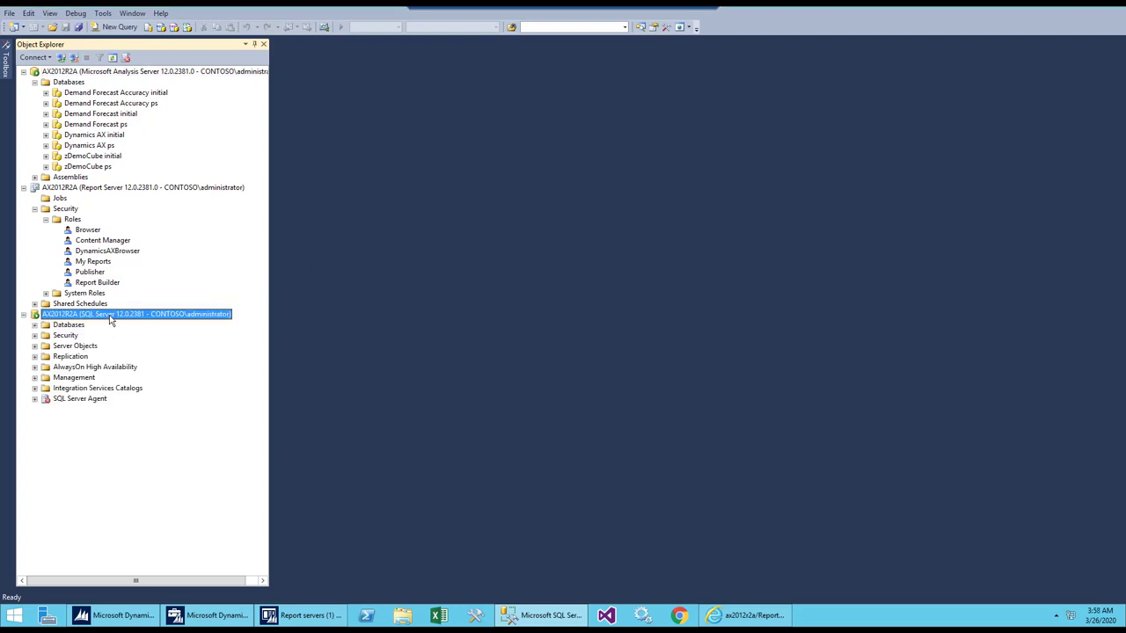
pyautogui.click(35, 326)
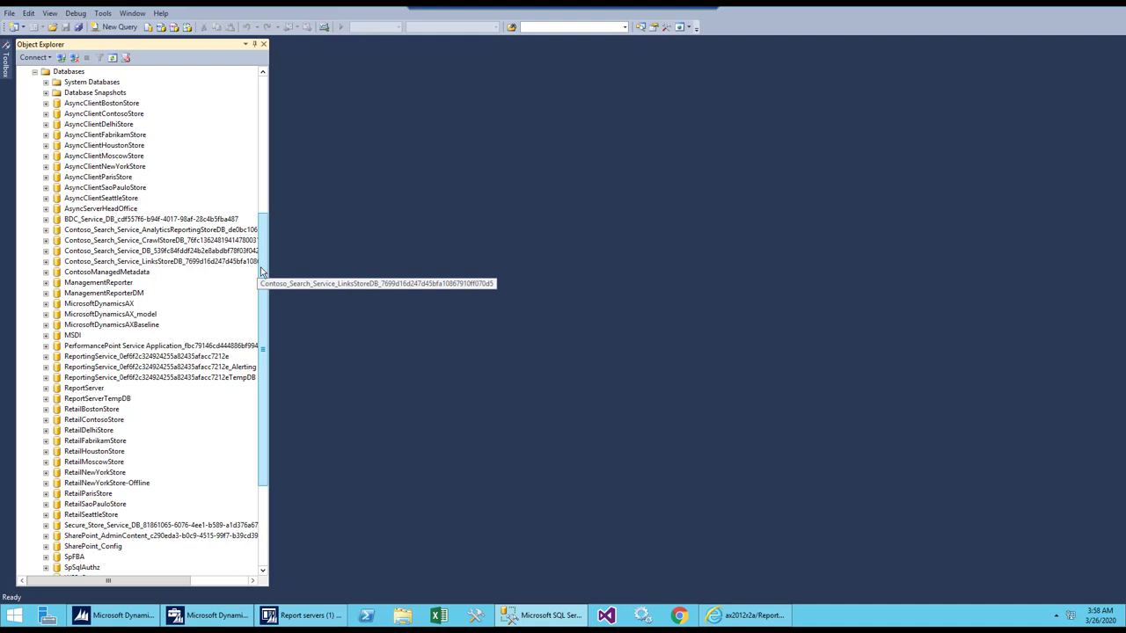
pyautogui.moveTo(261, 271); pyautogui.dragTo(261, 317)
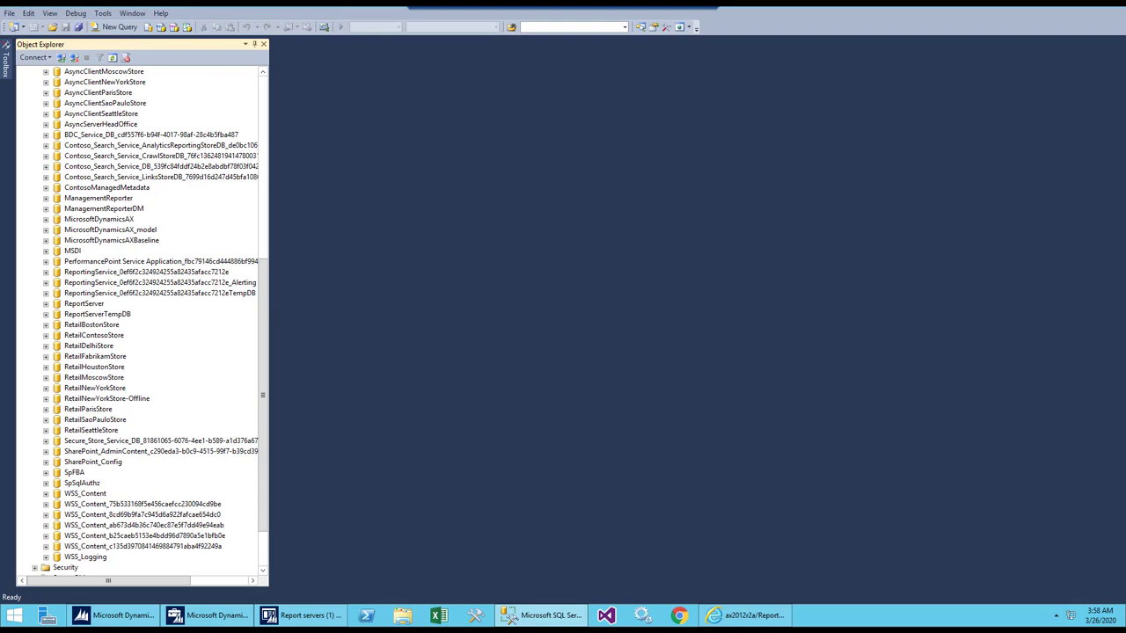
# - Locate the ReportServer and ReportServerTempDB databases on the Database Engine, and examine the tables inside ReportServer
pyautogui.scroll(-2, 140, 316)
pyautogui.click(83, 240)
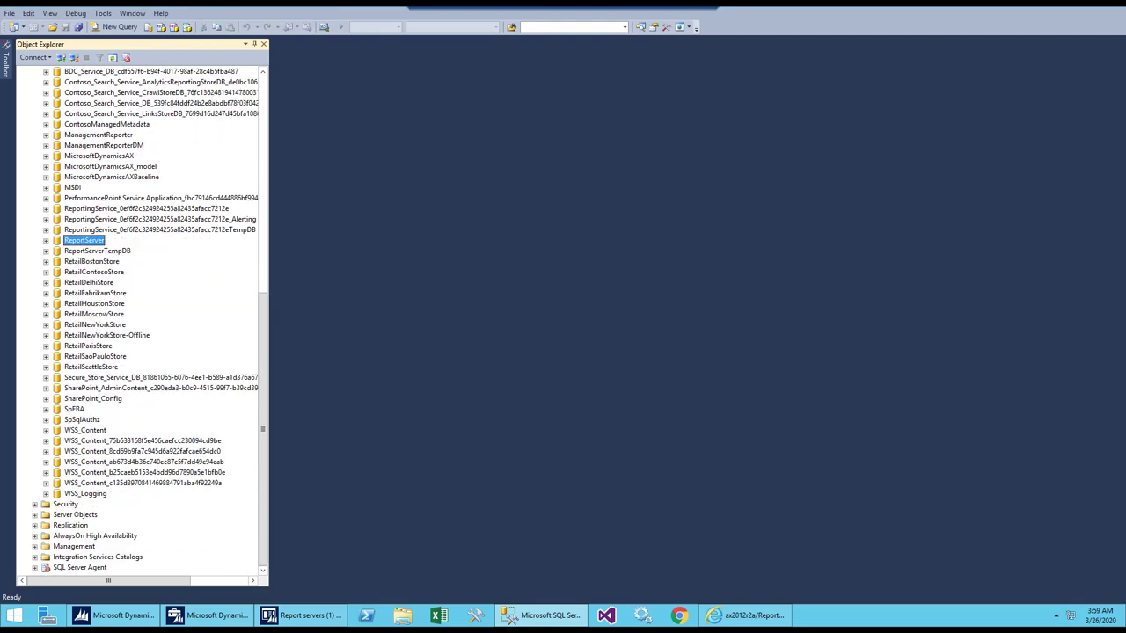
pyautogui.click(125, 253)
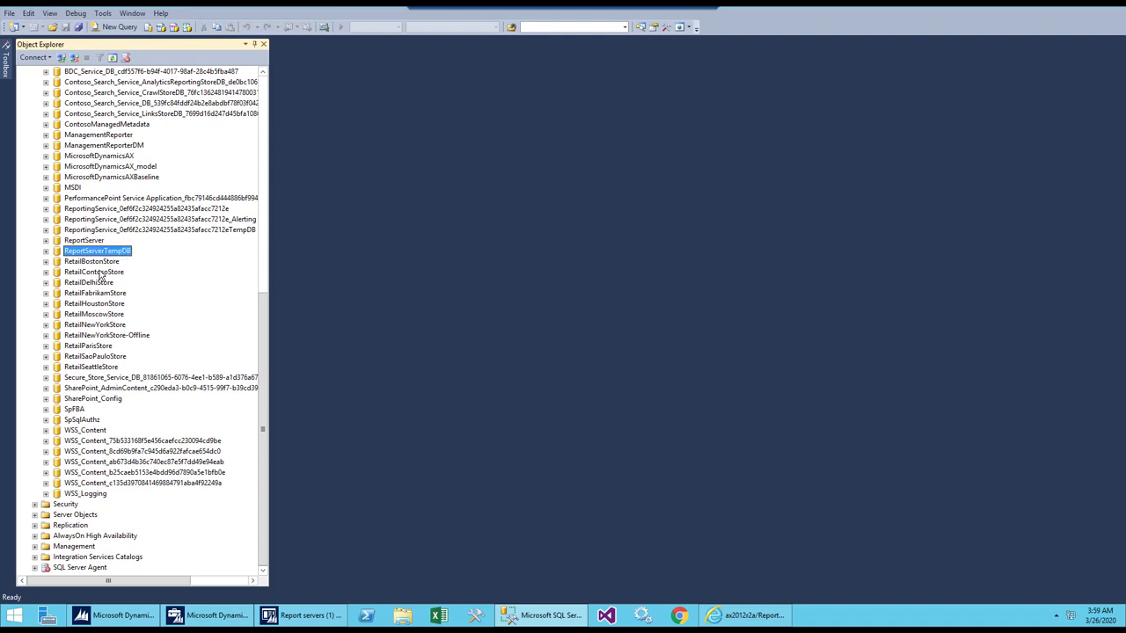
pyautogui.click(46, 240)
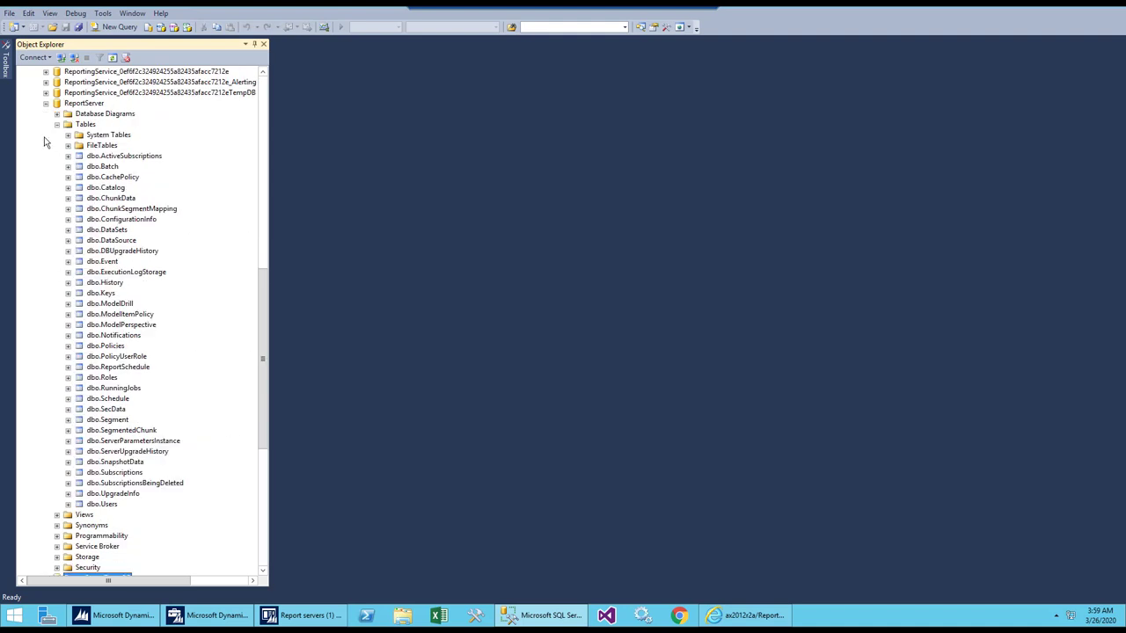
pyautogui.click(46, 104)
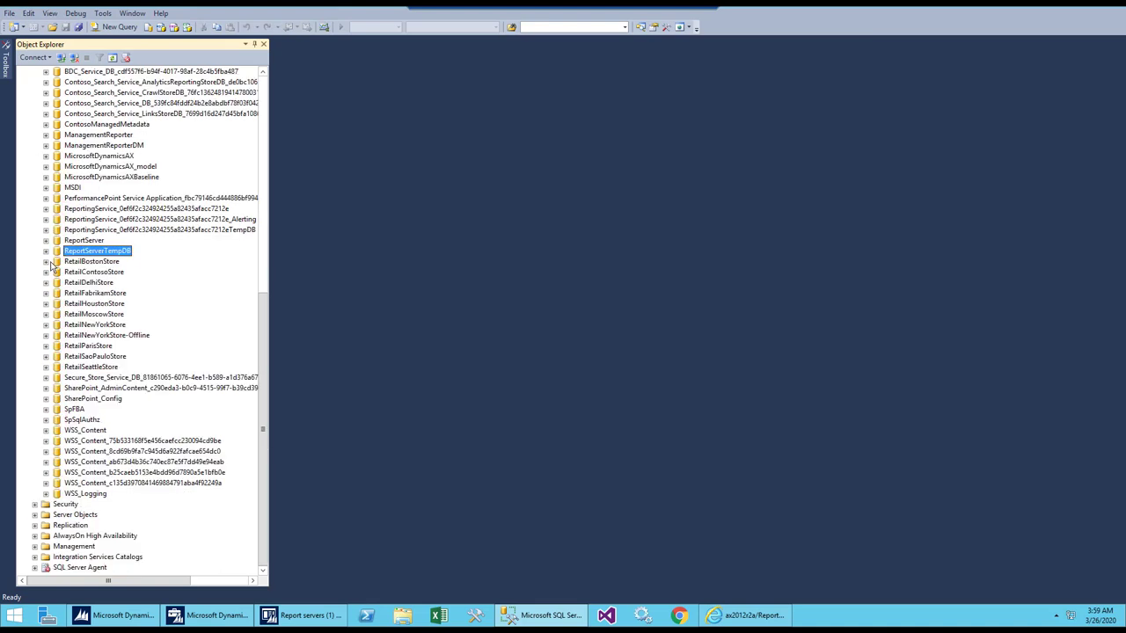
pyautogui.click(88, 240)
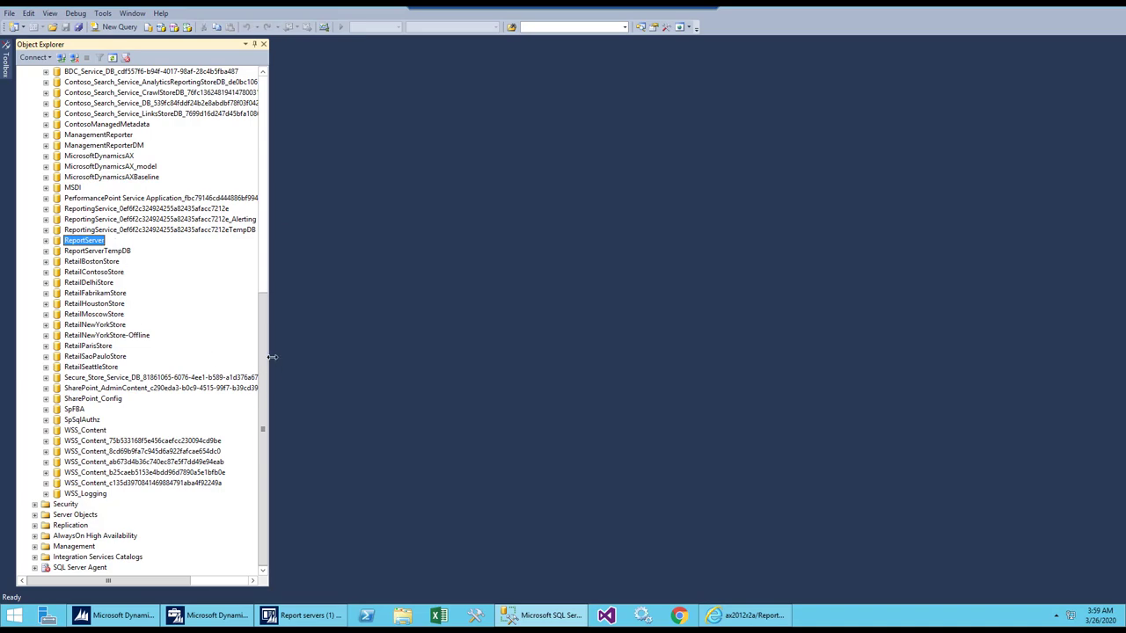
# - Compare the Report Server connection with the server name and instance name in the Dynamics AX Report servers form
pyautogui.moveTo(261, 385); pyautogui.dragTo(261, 163)
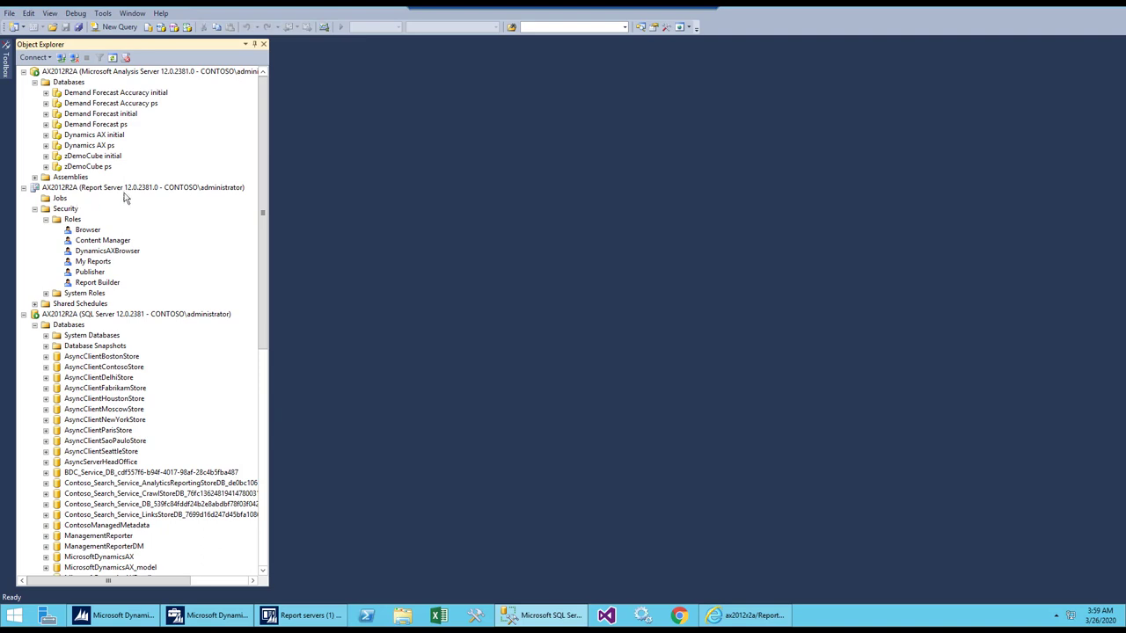
pyautogui.click(48, 190)
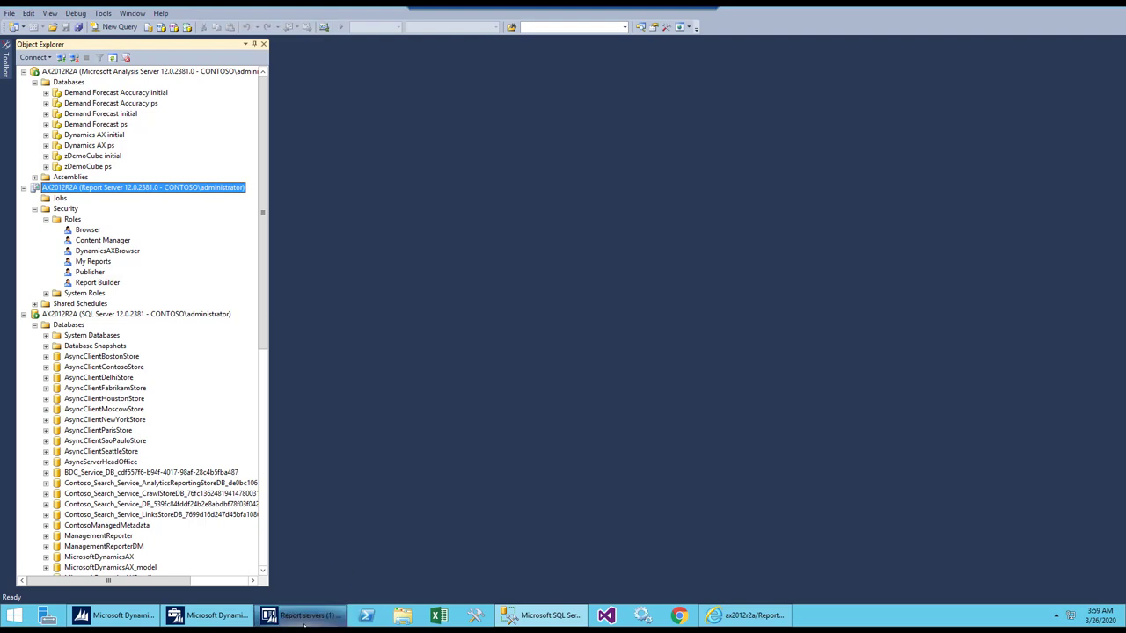
pyautogui.moveTo(303, 616)
pyautogui.click(334, 554)
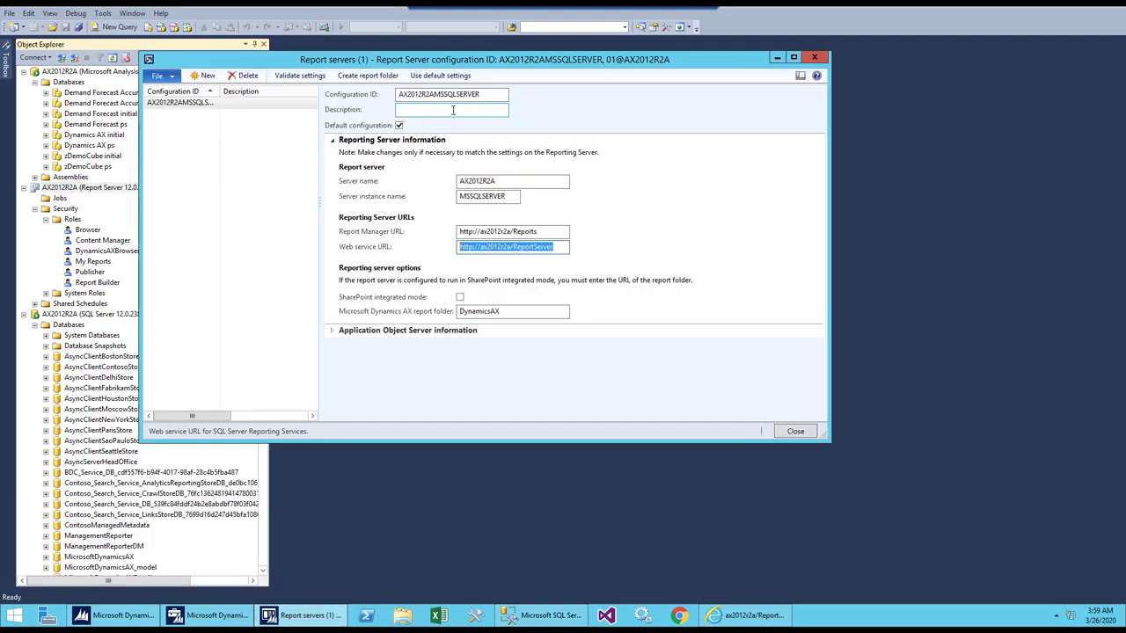
pyautogui.doubleClick(489, 196)
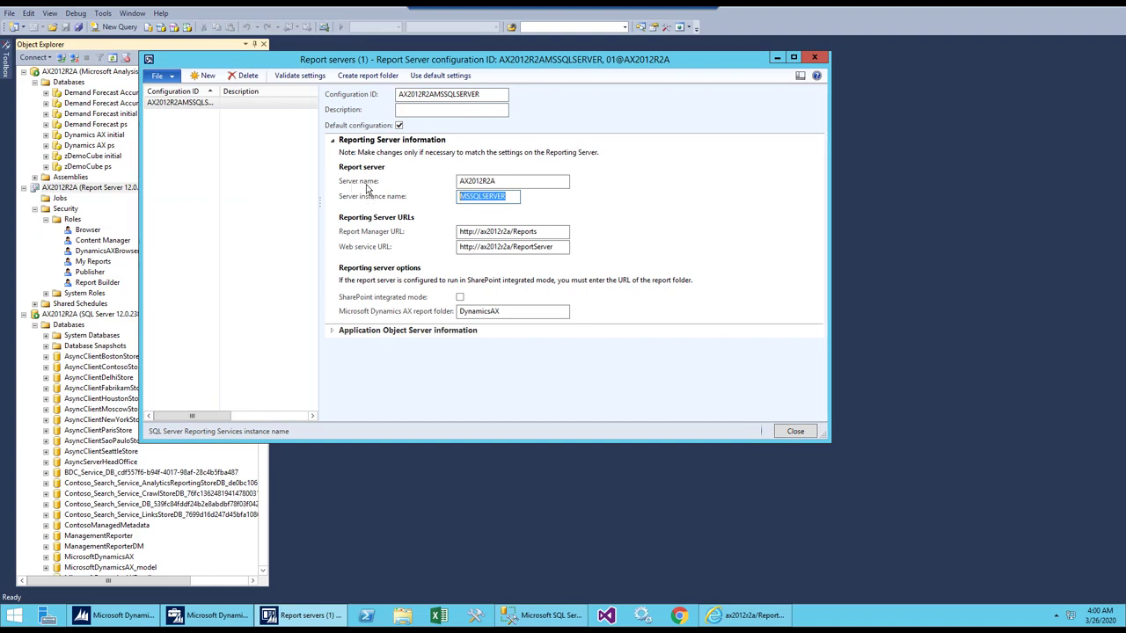
pyautogui.doubleClick(503, 182)
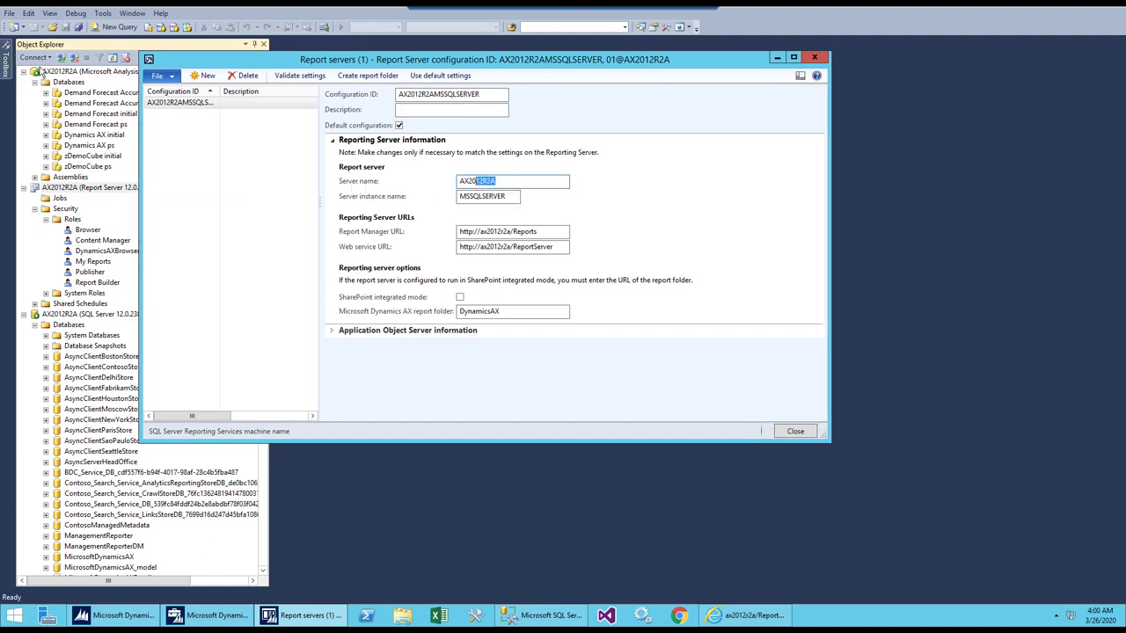
# - Check the Analysis Services and Database Engine connections in Management Studio against the server instance name in the Report servers form
pyautogui.click(63, 79)
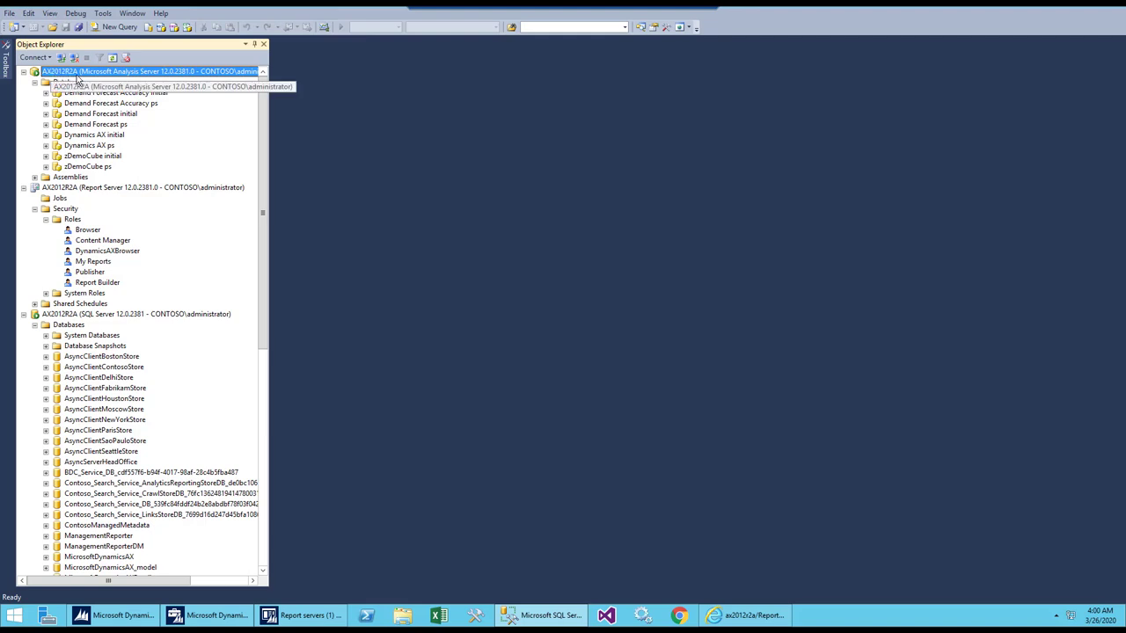
pyautogui.click(299, 614)
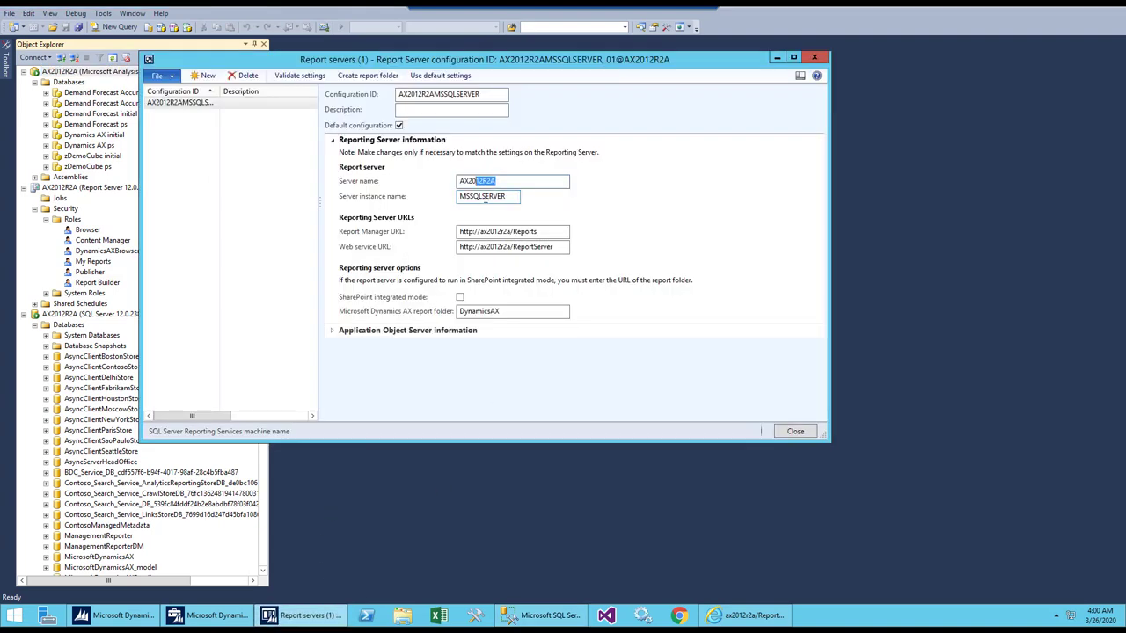
pyautogui.click(483, 197)
pyautogui.moveTo(507, 196); pyautogui.dragTo(456, 196)
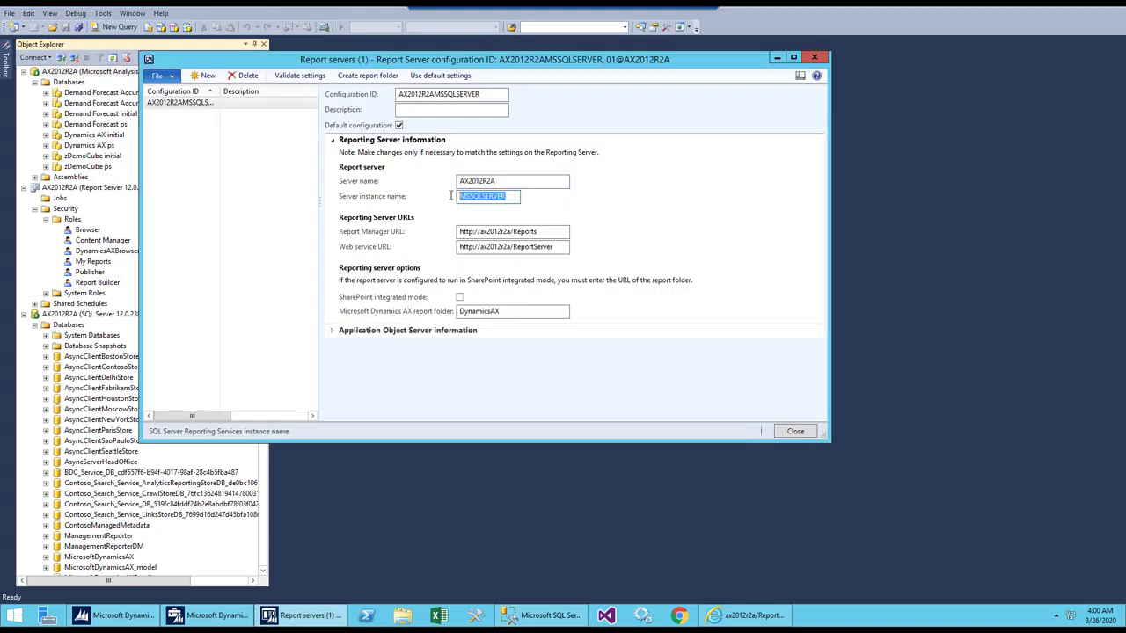
pyautogui.click(74, 316)
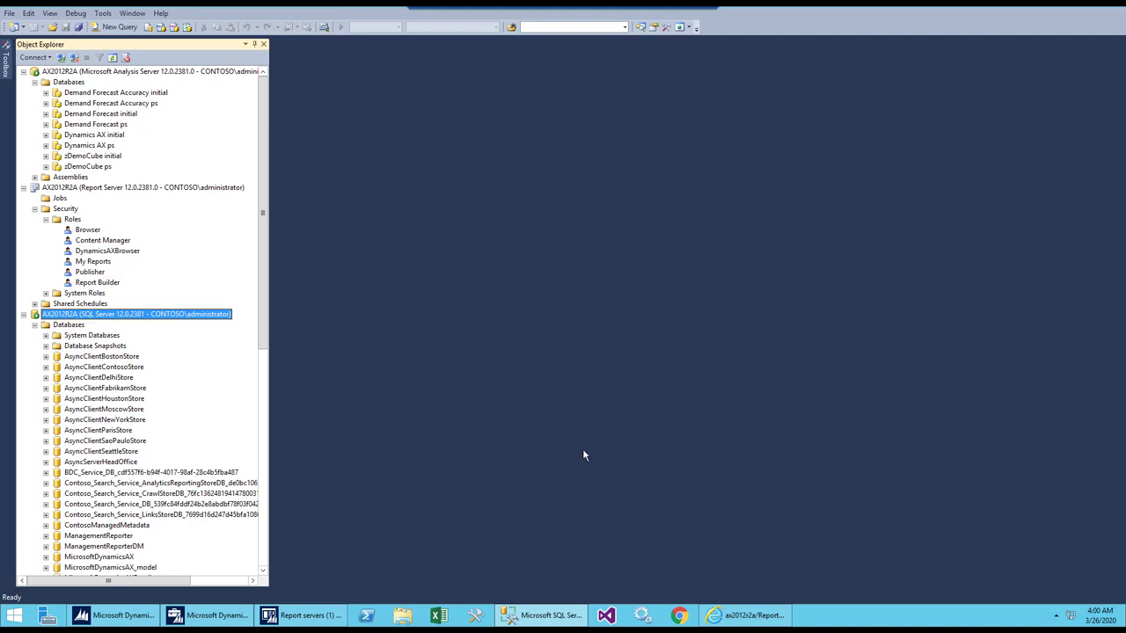
# - Launch Reporting Services Configuration Manager and connect to report server instance MSSQLSERVER on AX2012R2A
pyautogui.click(16, 615)
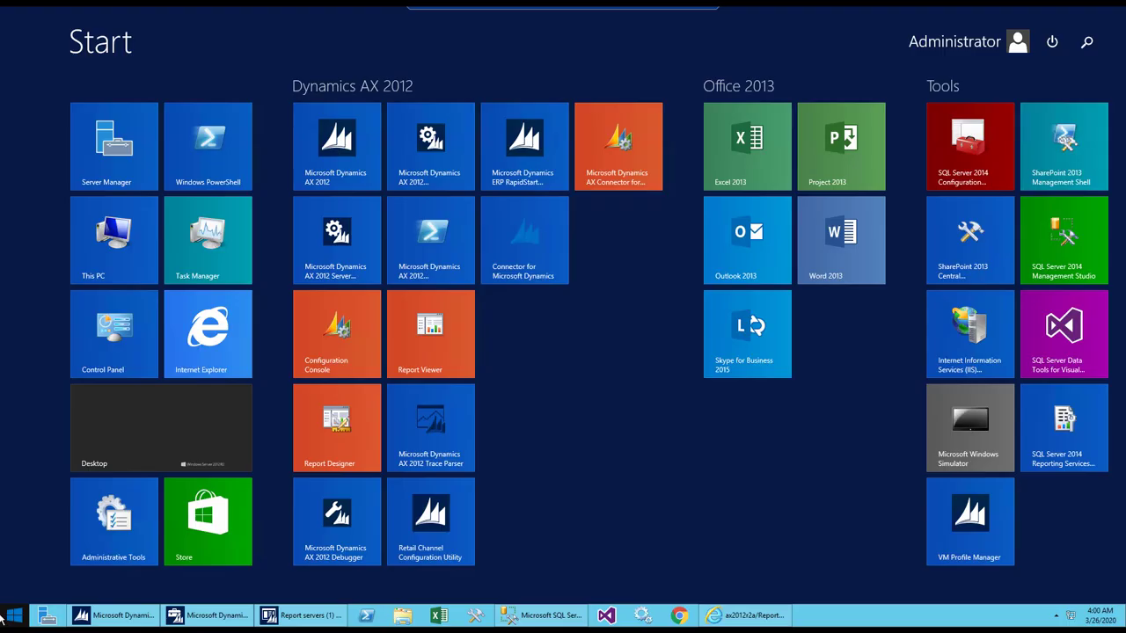
pyautogui.click(1049, 456)
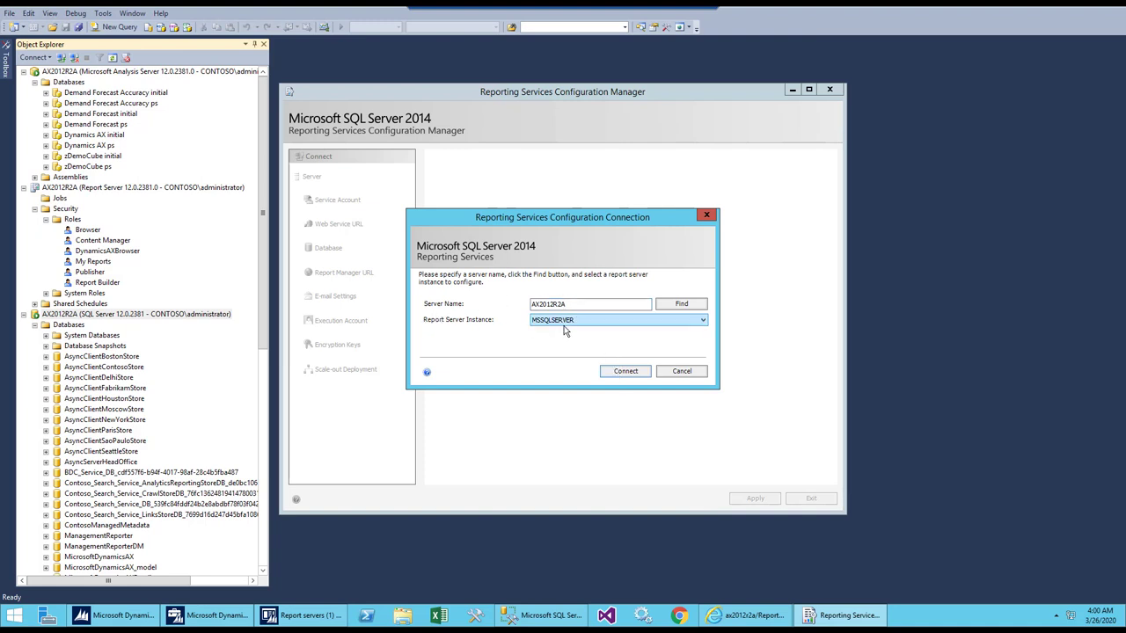
pyautogui.click(627, 371)
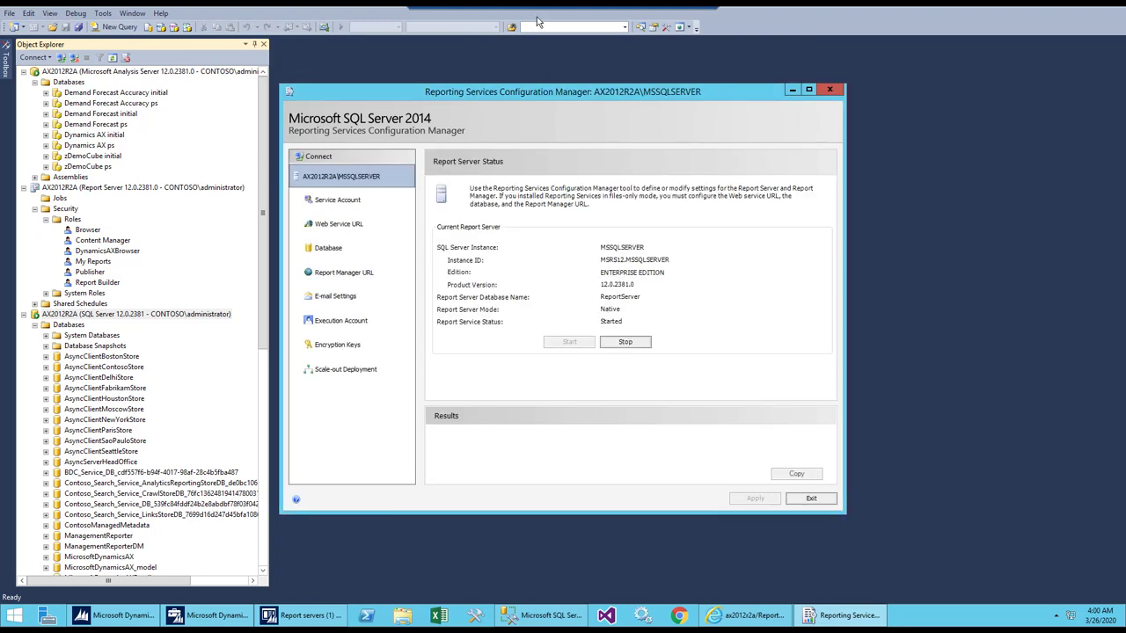
# - Review the report server's service account, and compare it with the SQL Server Reporting Services (MSSQLSERVER) logon in Windows Services
pyautogui.click(374, 201)
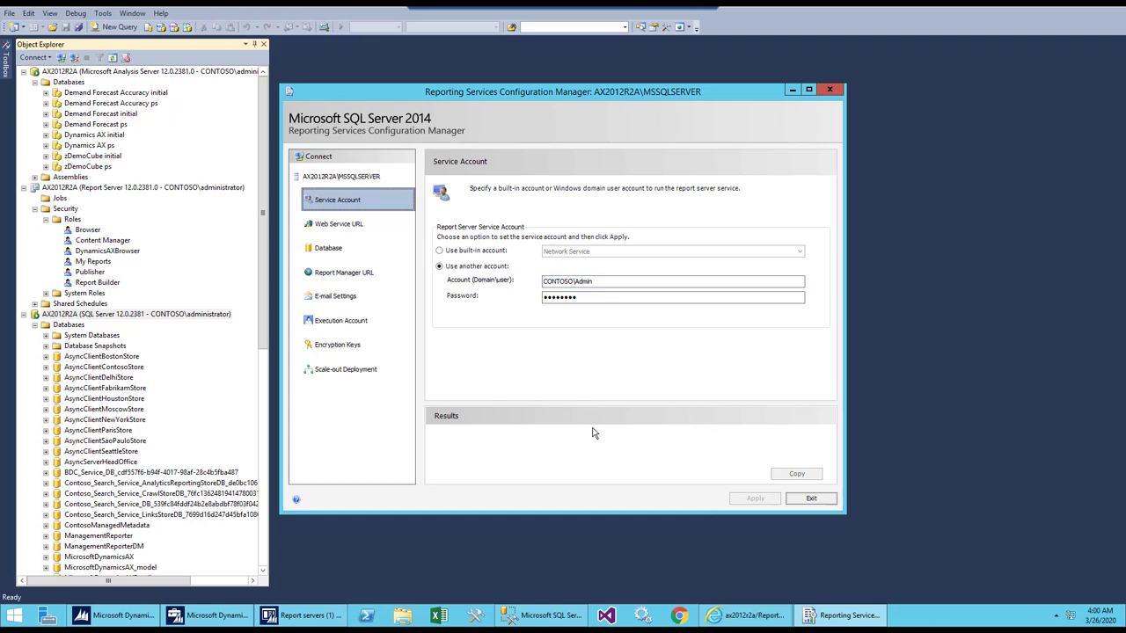
pyautogui.click(642, 615)
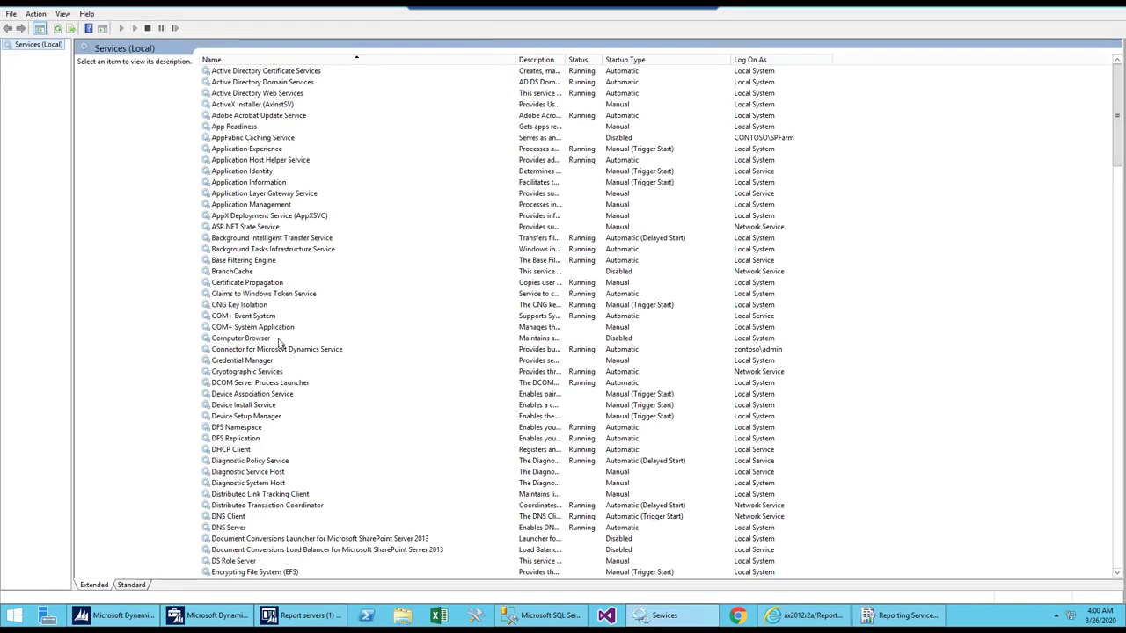
pyautogui.click(273, 331)
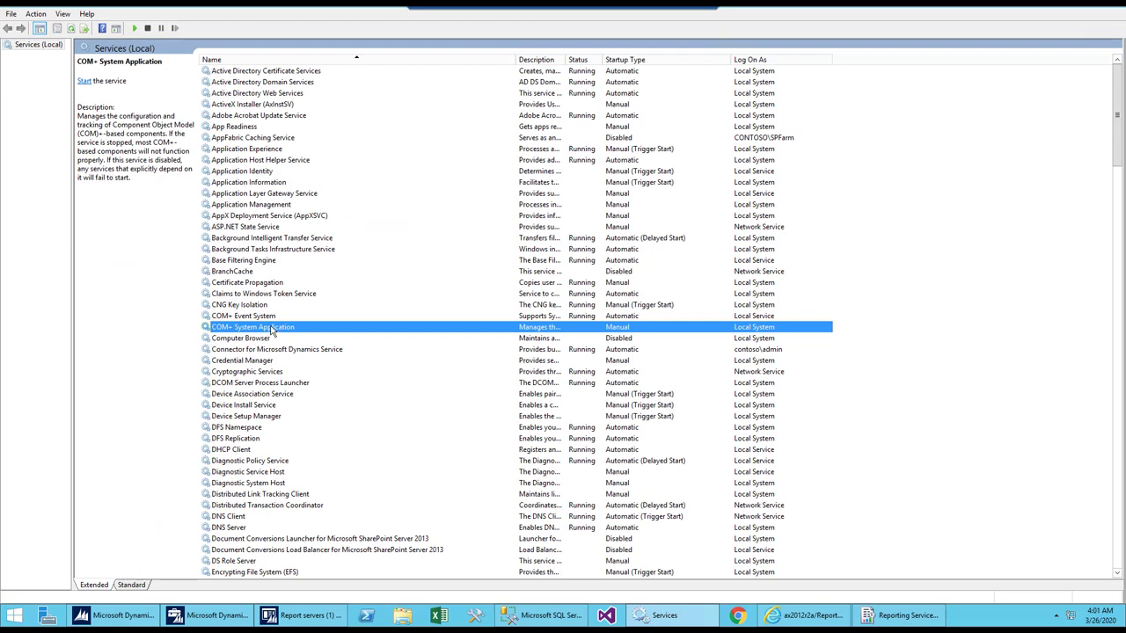
pyautogui.press('s')
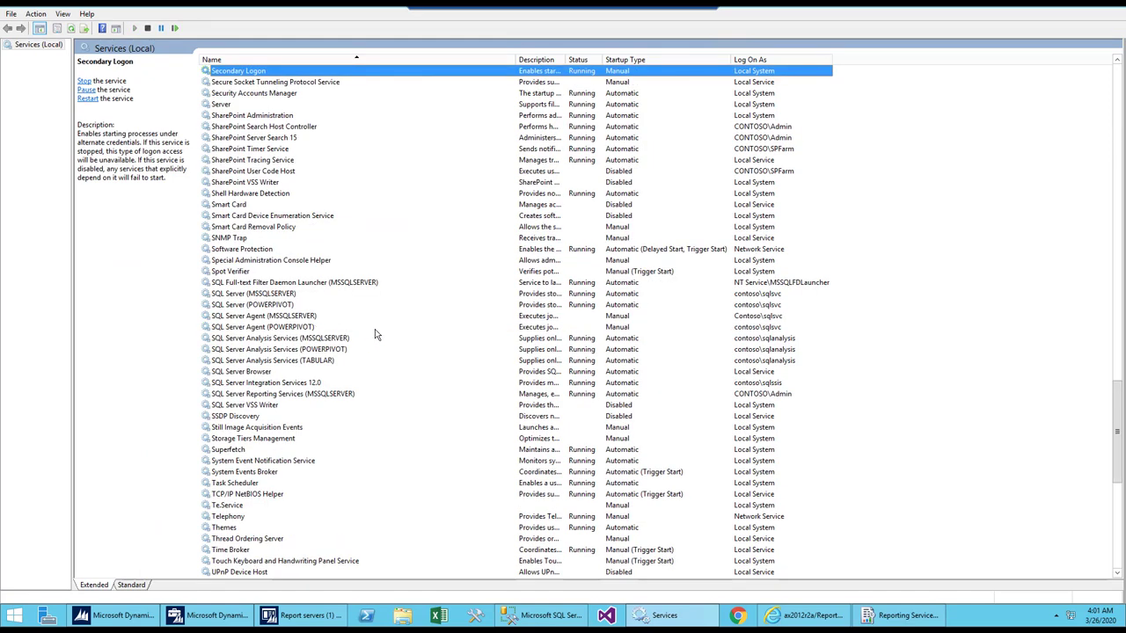
pyautogui.click(265, 396)
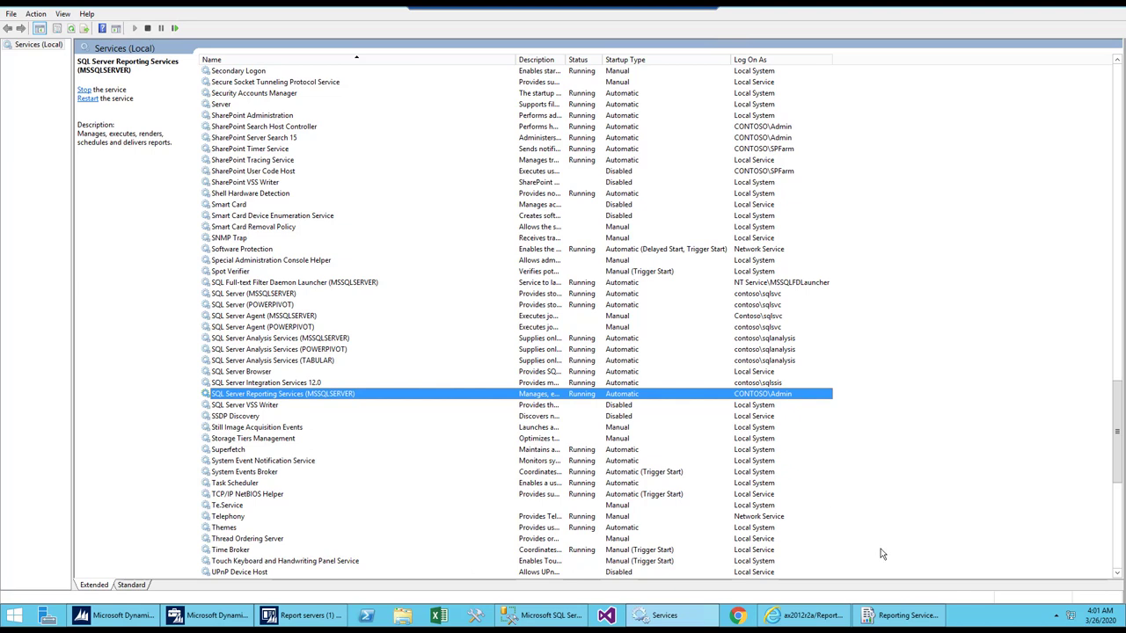
pyautogui.click(894, 623)
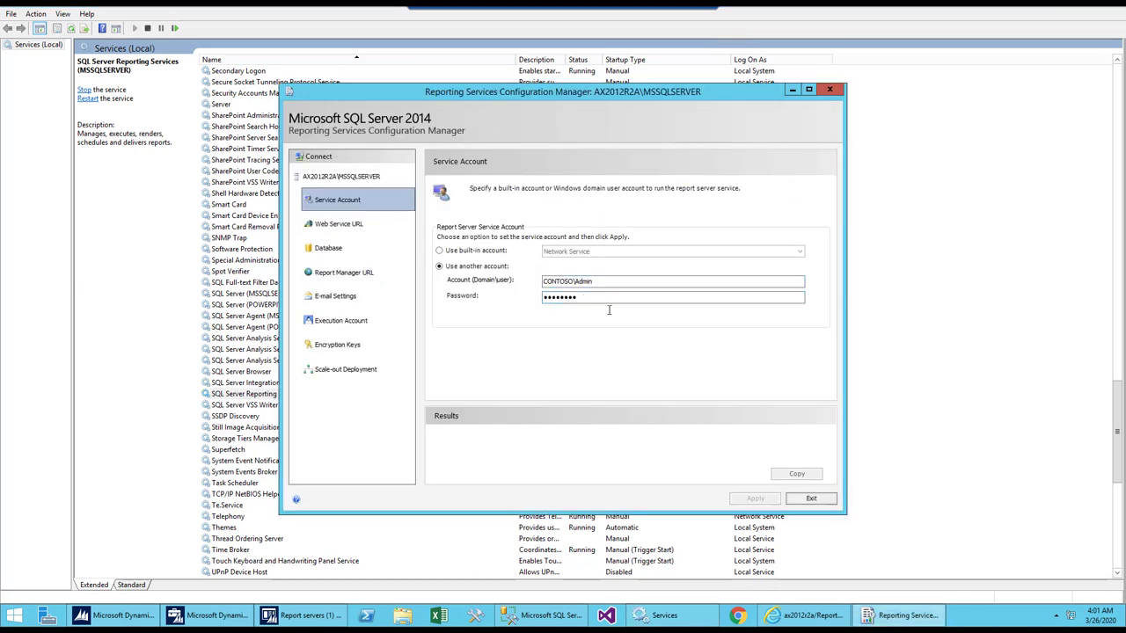
# - Review the web service URL and report server database settings, and find the matching ReportServer database in SQL Server Management Studio
pyautogui.click(350, 223)
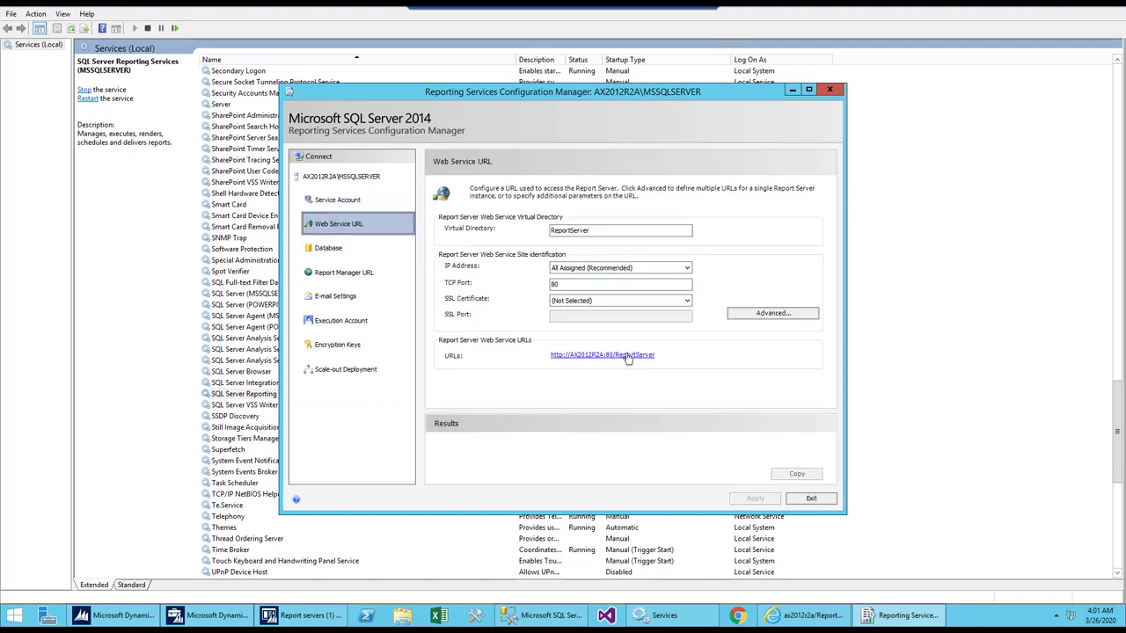
pyautogui.click(329, 250)
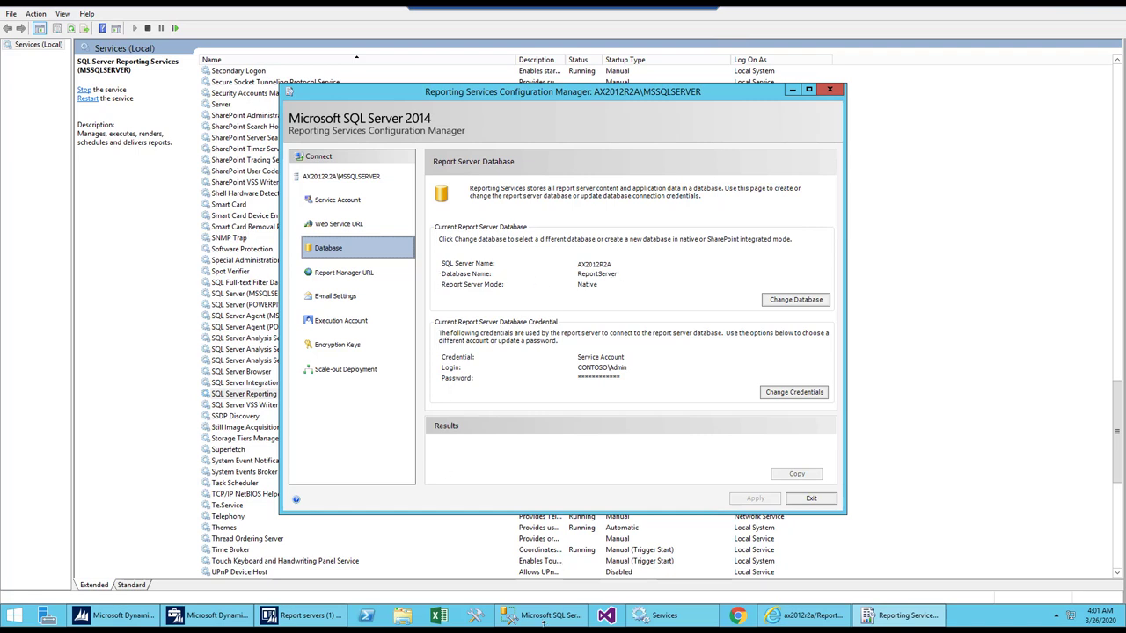
pyautogui.click(541, 616)
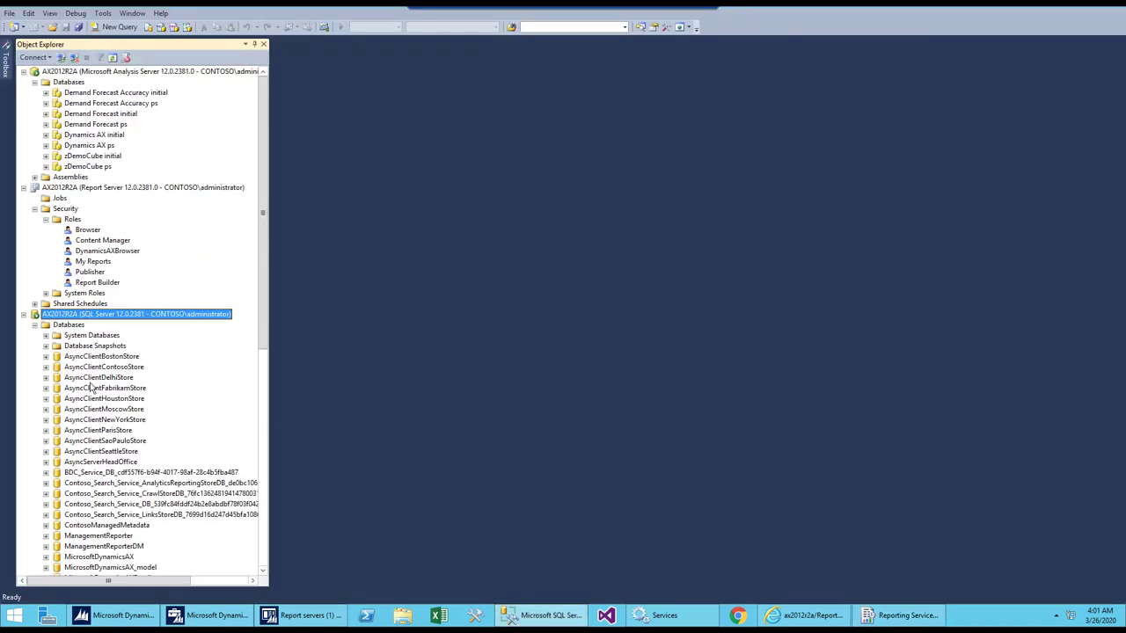
pyautogui.scroll(-8, 92, 385)
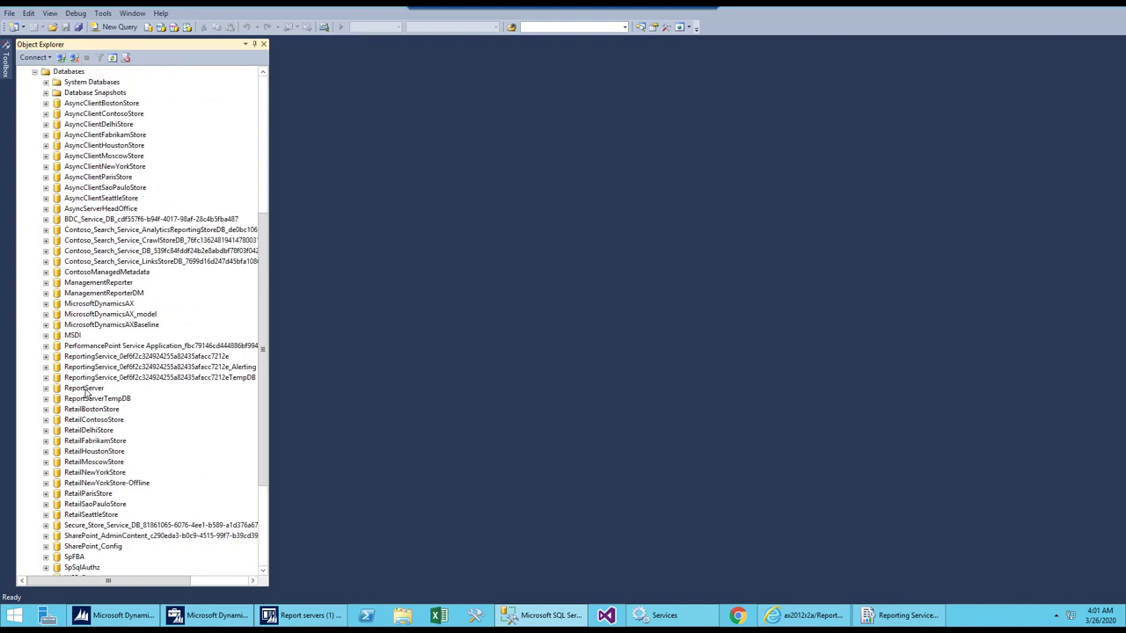
pyautogui.click(87, 389)
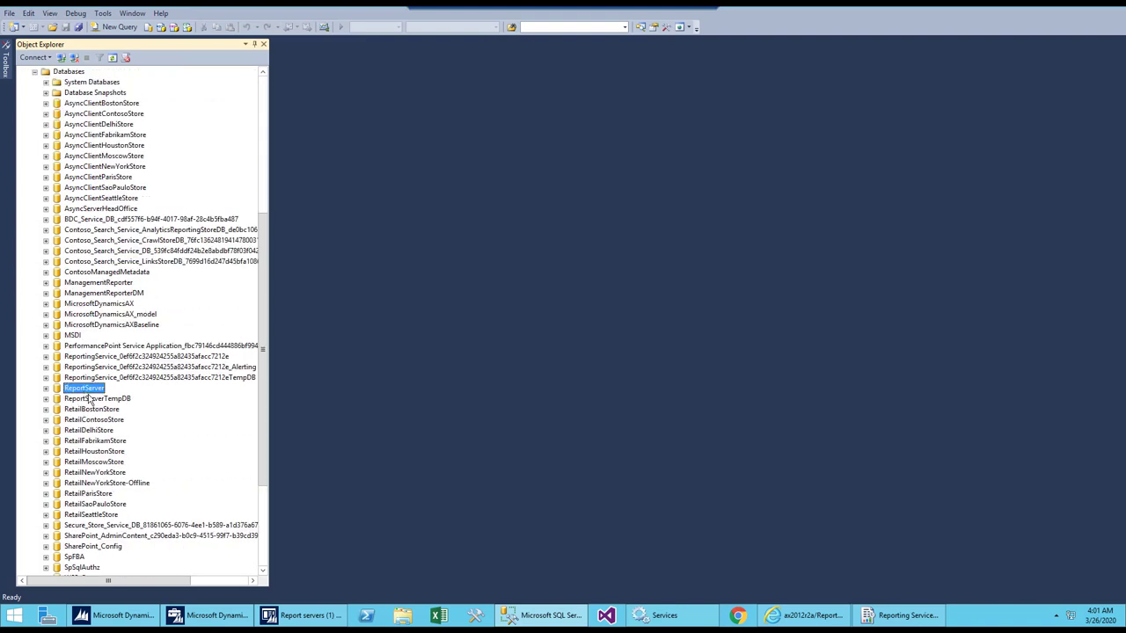
pyautogui.click(932, 615)
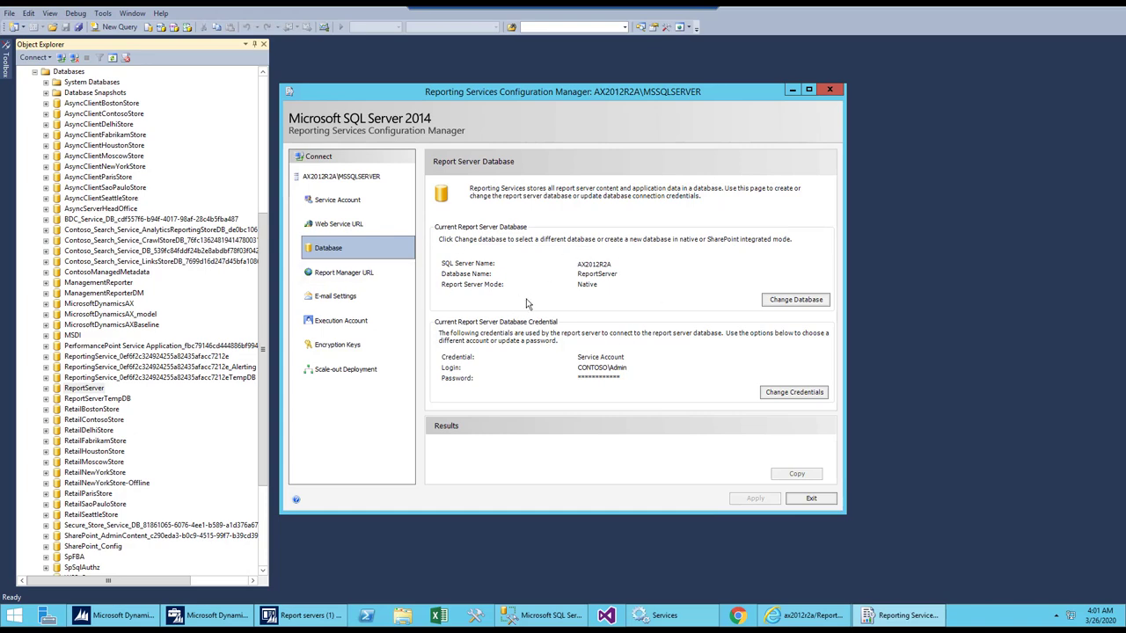
# - Review the Report Manager URL, e-mail and execution account settings, and recheck the report server database settings
pyautogui.click(347, 276)
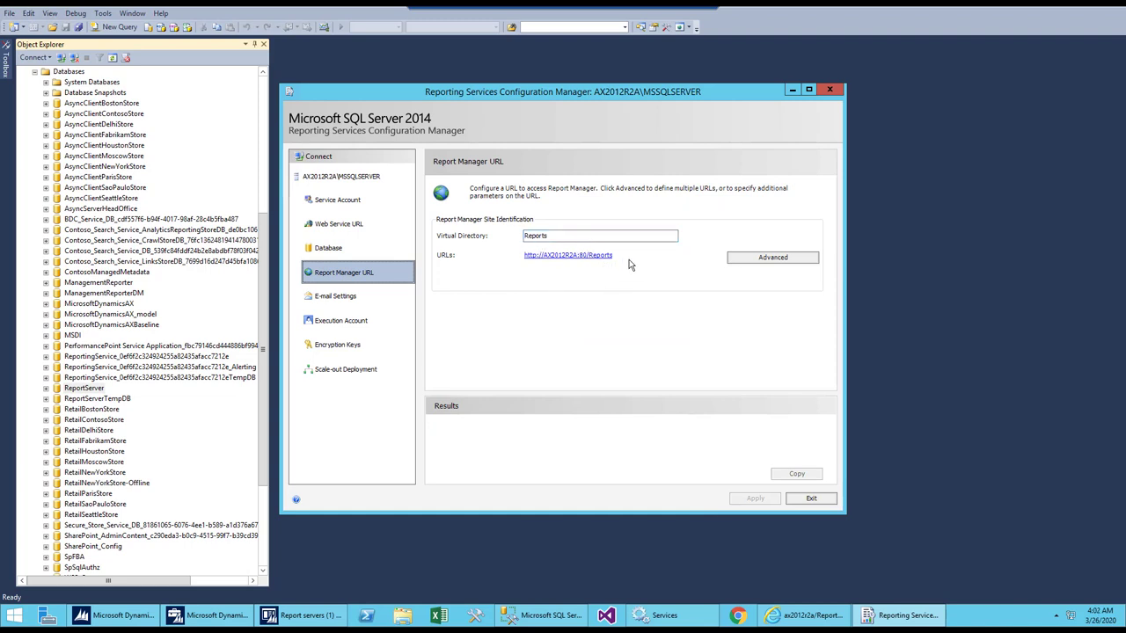
pyautogui.click(350, 299)
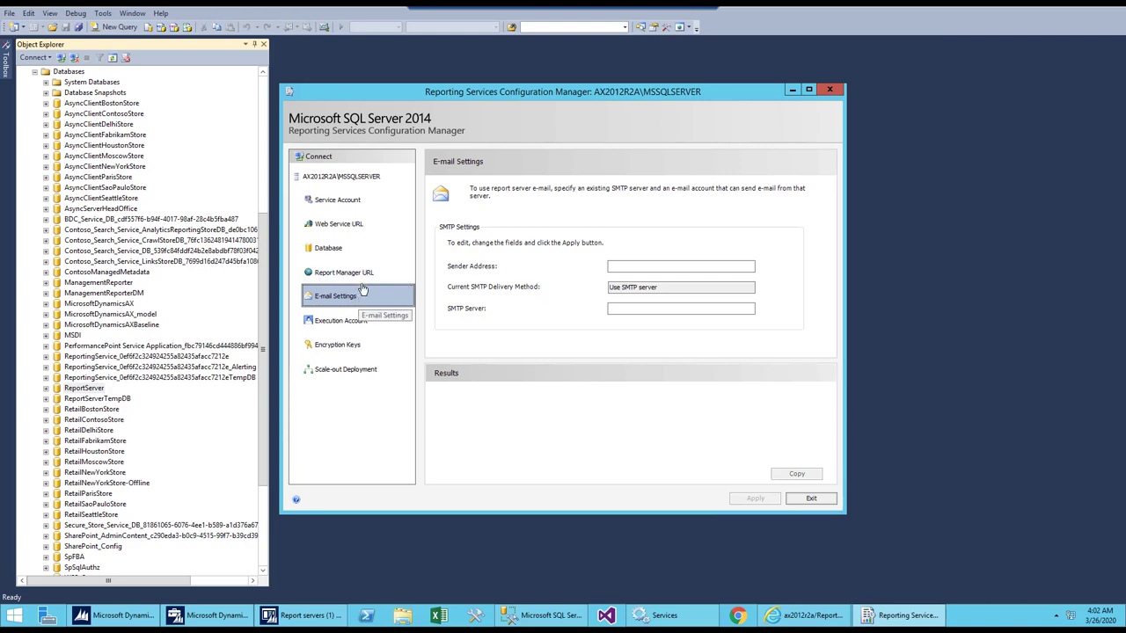
pyautogui.click(352, 322)
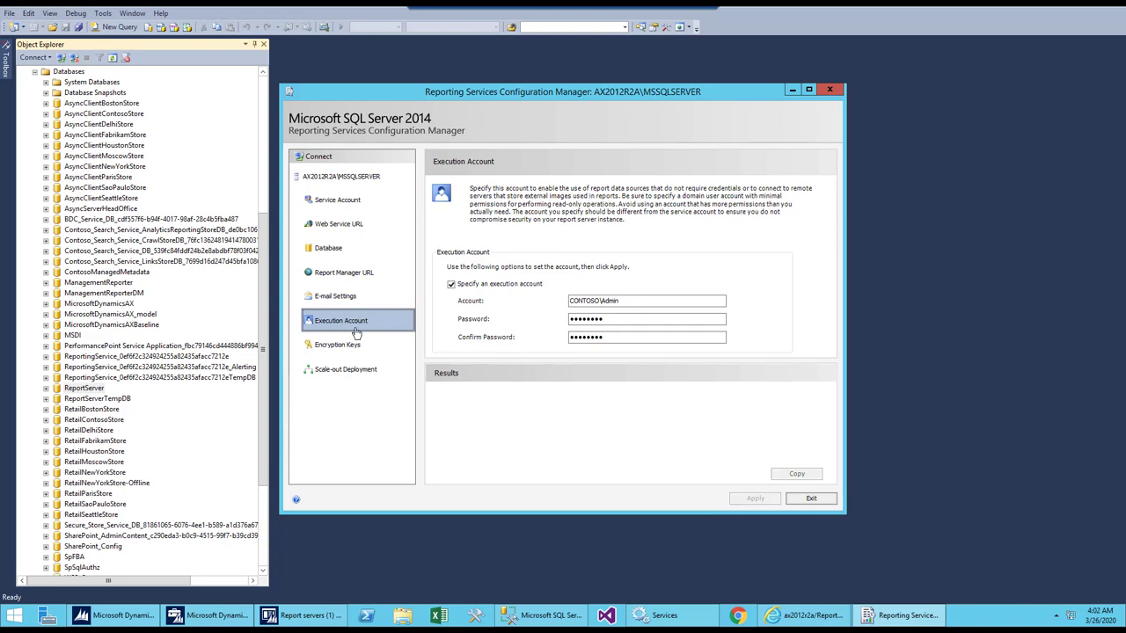
pyautogui.click(339, 248)
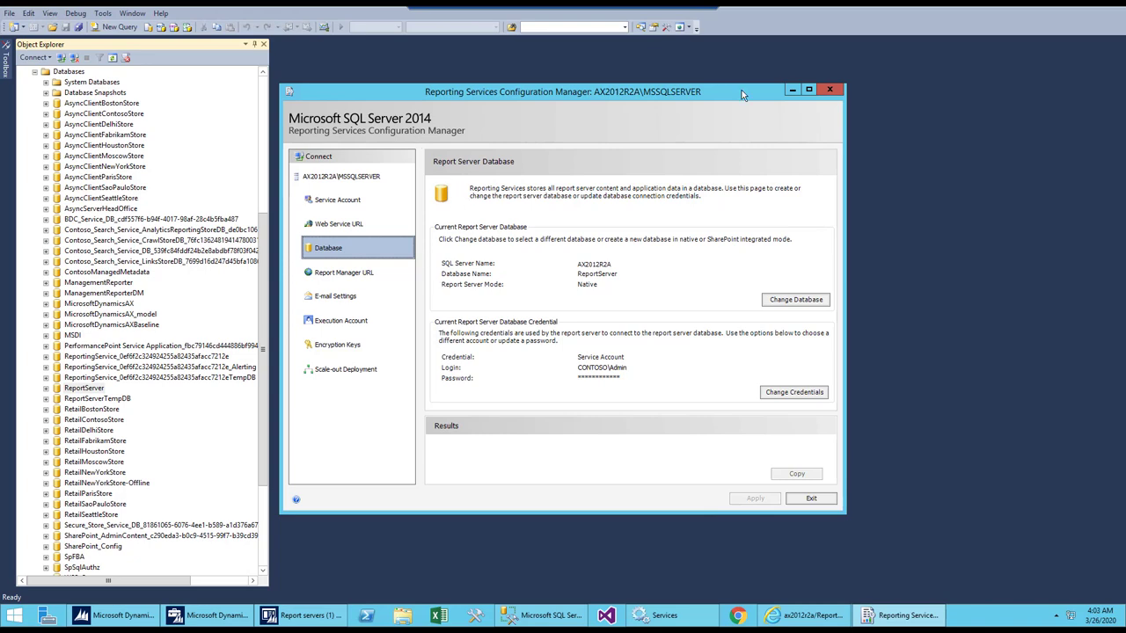
# - Close Reporting Services Configuration Manager and switch back to the Dynamics AX Report servers form
pyautogui.click(829, 89)
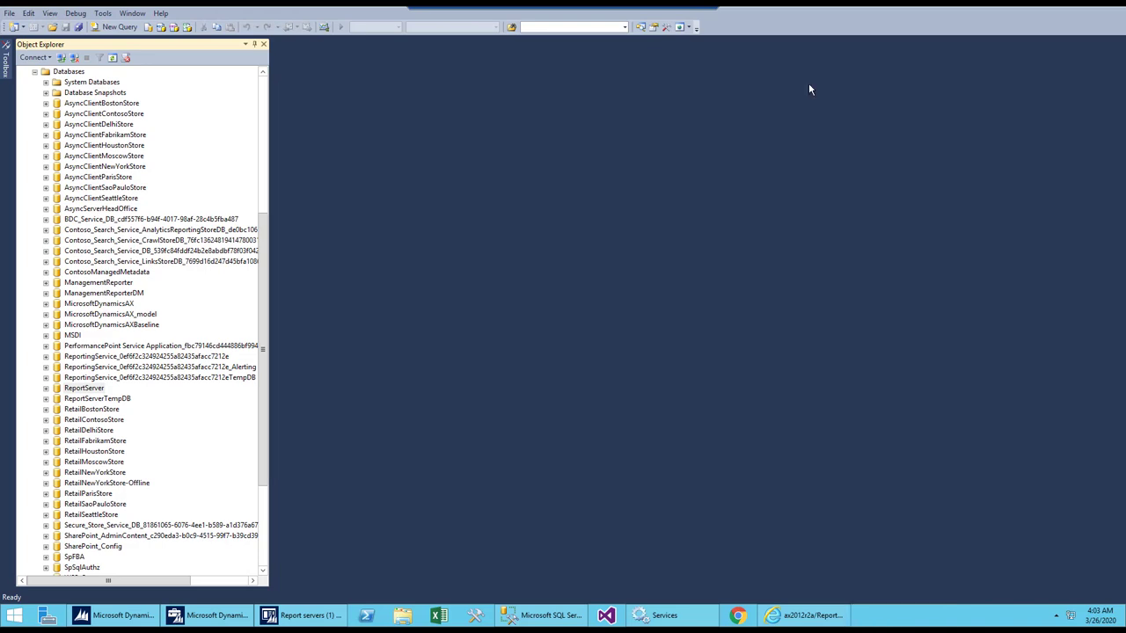
pyautogui.click(341, 615)
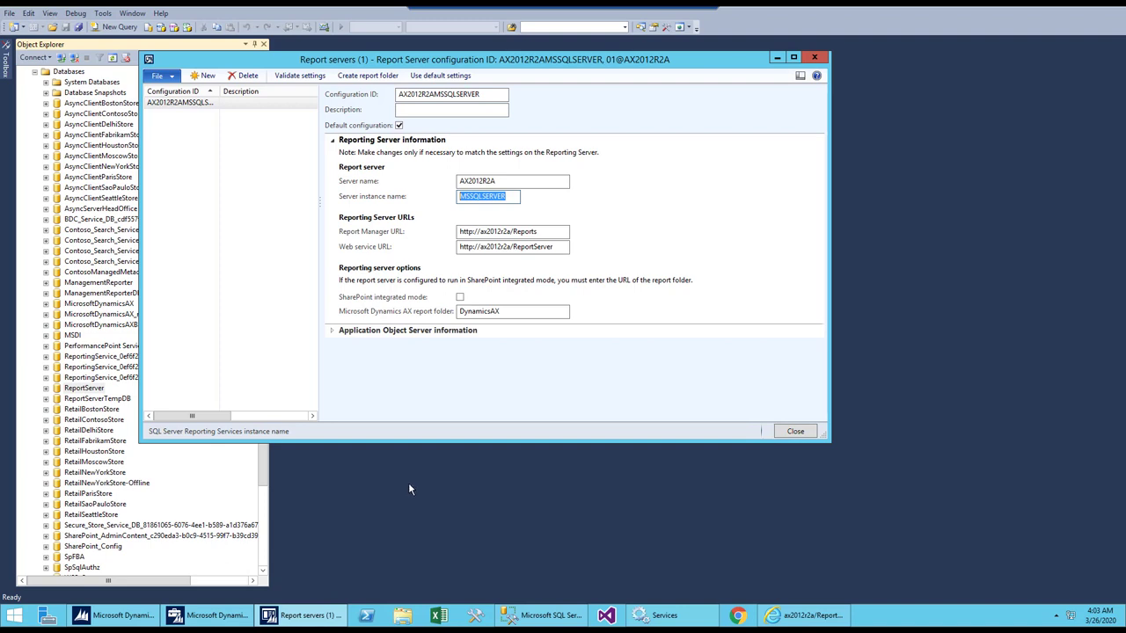
# - Review the reports listed in the Dynamics AX Report deployment settings form under System administration, and close the form
pyautogui.click(218, 615)
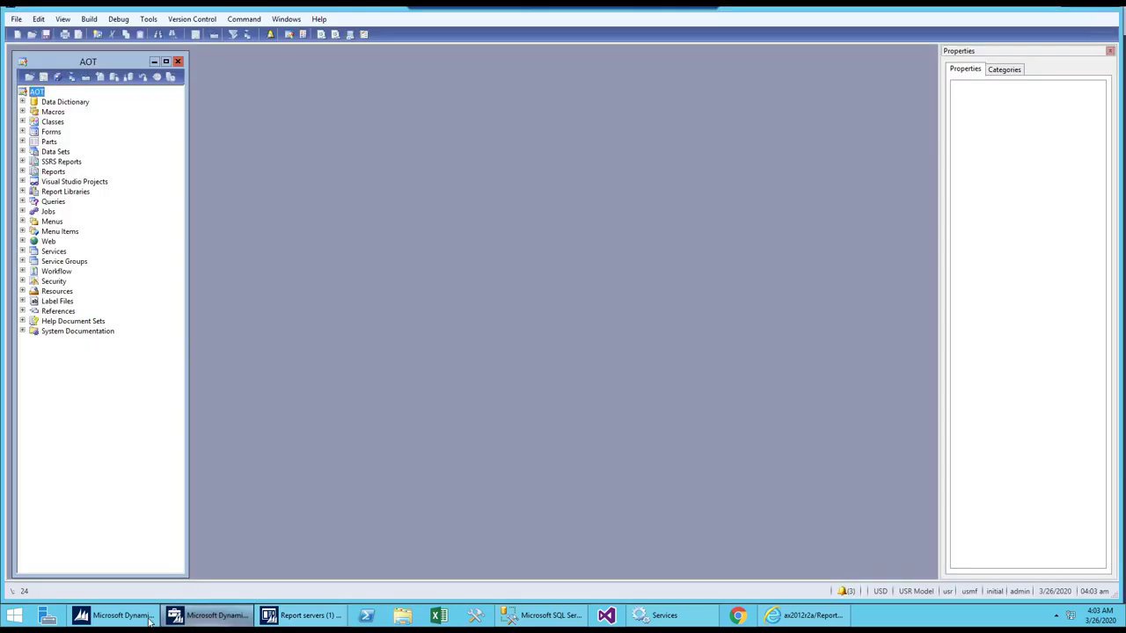
pyautogui.click(115, 615)
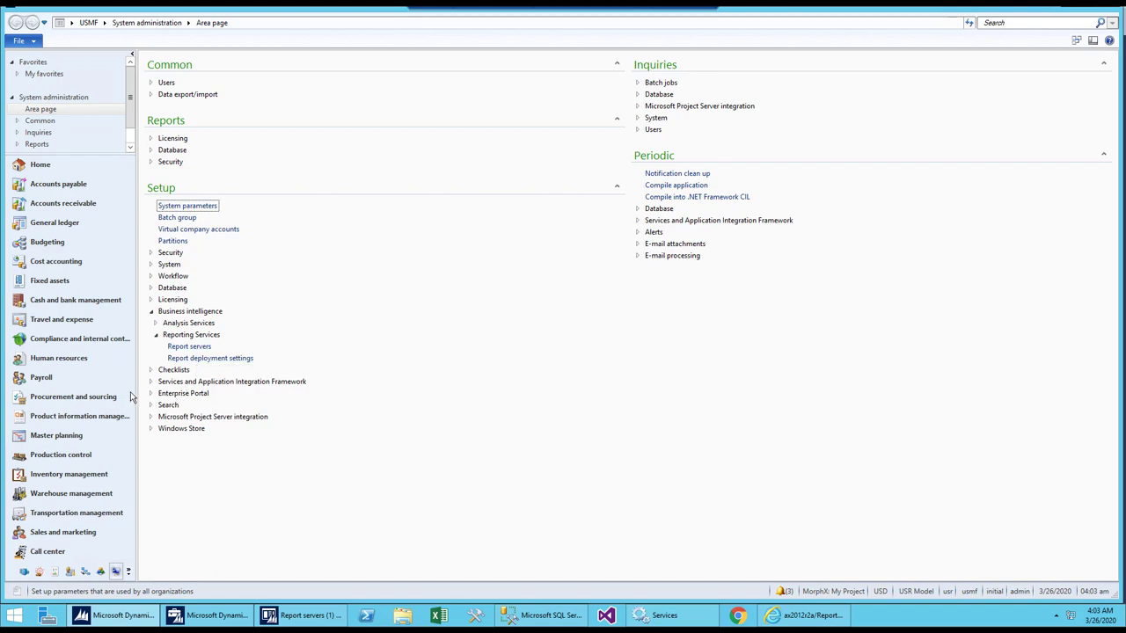
pyautogui.click(232, 359)
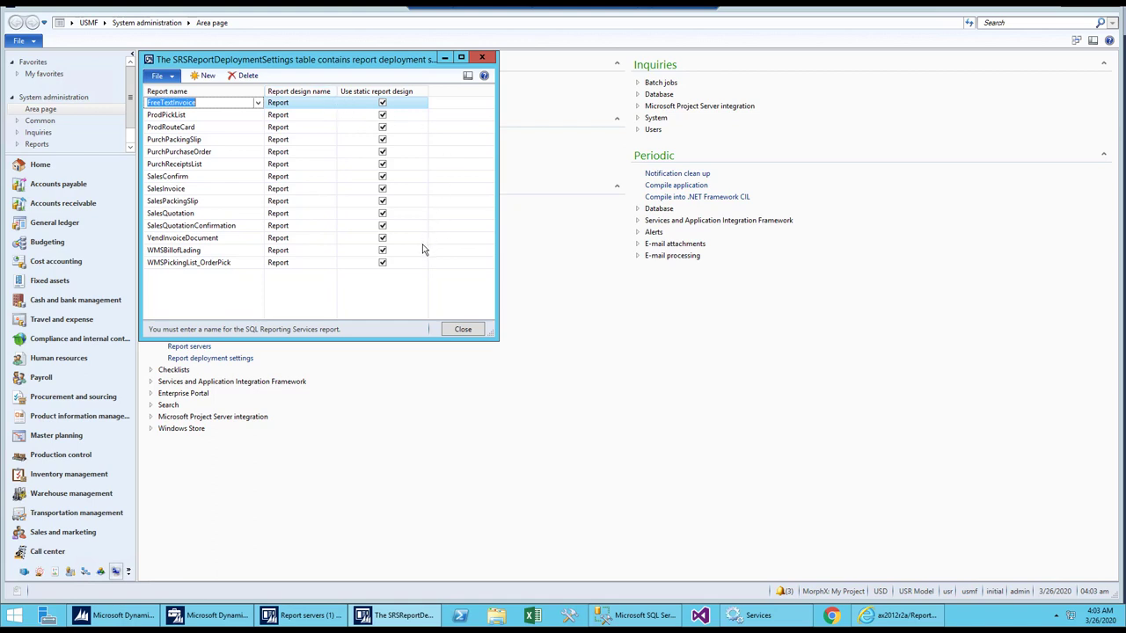
pyautogui.click(482, 58)
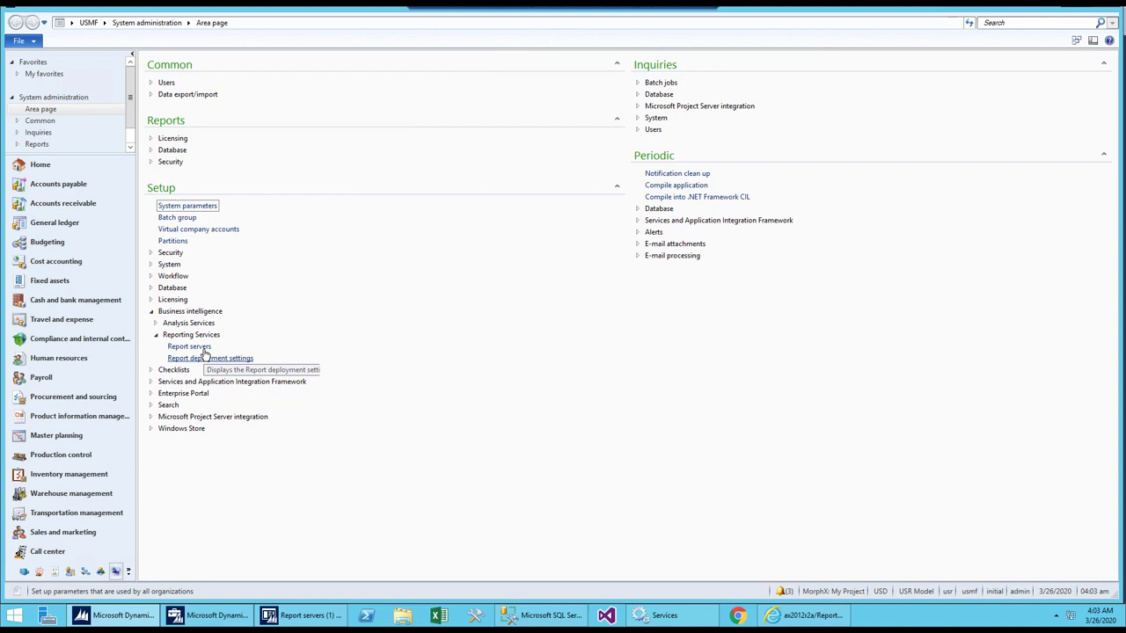
# - Reopen and enlarge the Report servers form, and connect Reporting Services Configuration Manager to the AX2012R2A report server
pyautogui.click(202, 348)
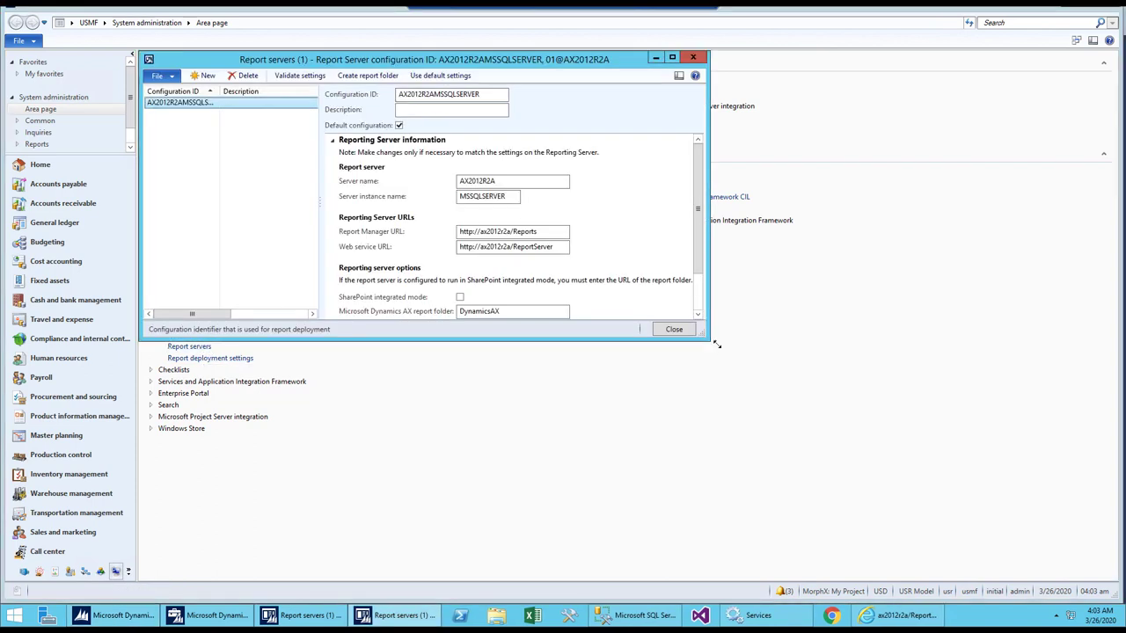
pyautogui.moveTo(717, 345); pyautogui.dragTo(779, 374)
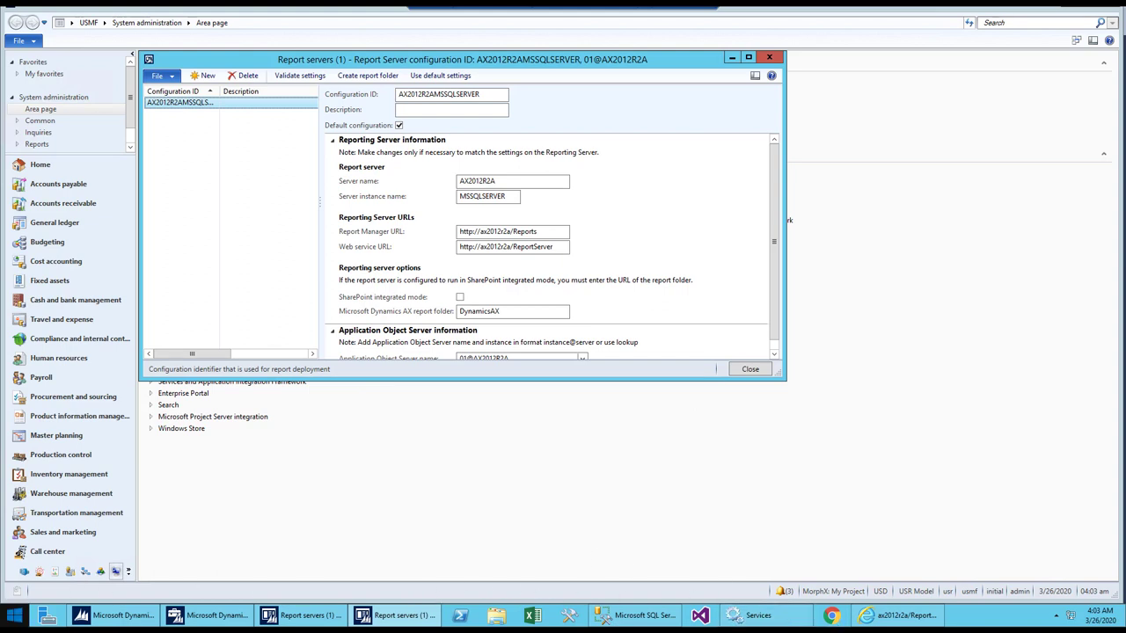
pyautogui.click(14, 615)
pyautogui.click(1060, 422)
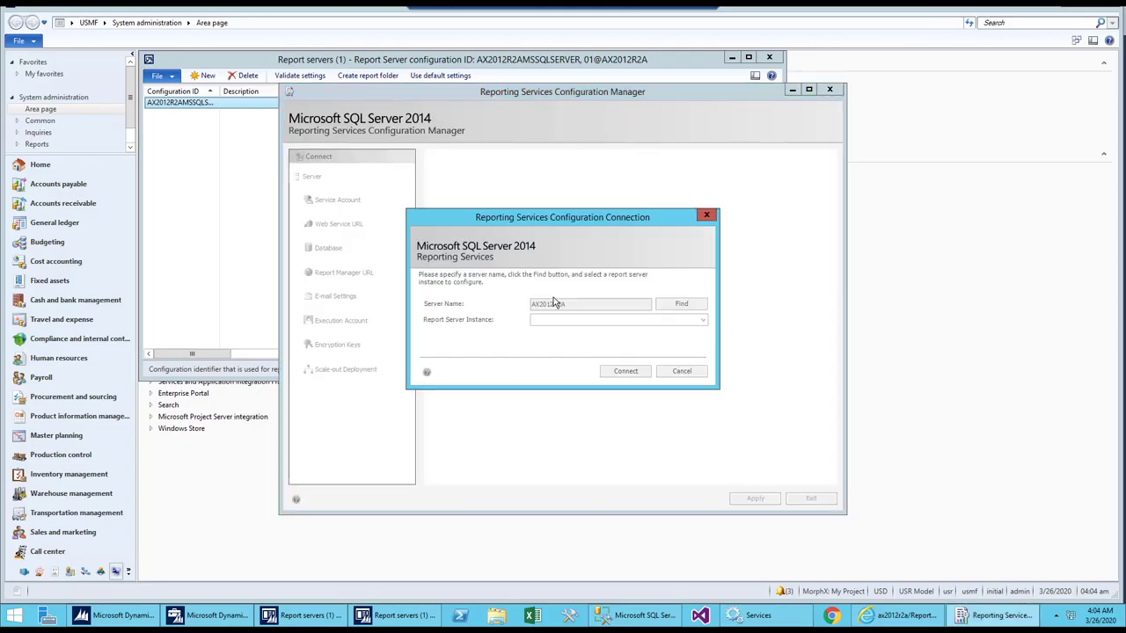
pyautogui.click(631, 370)
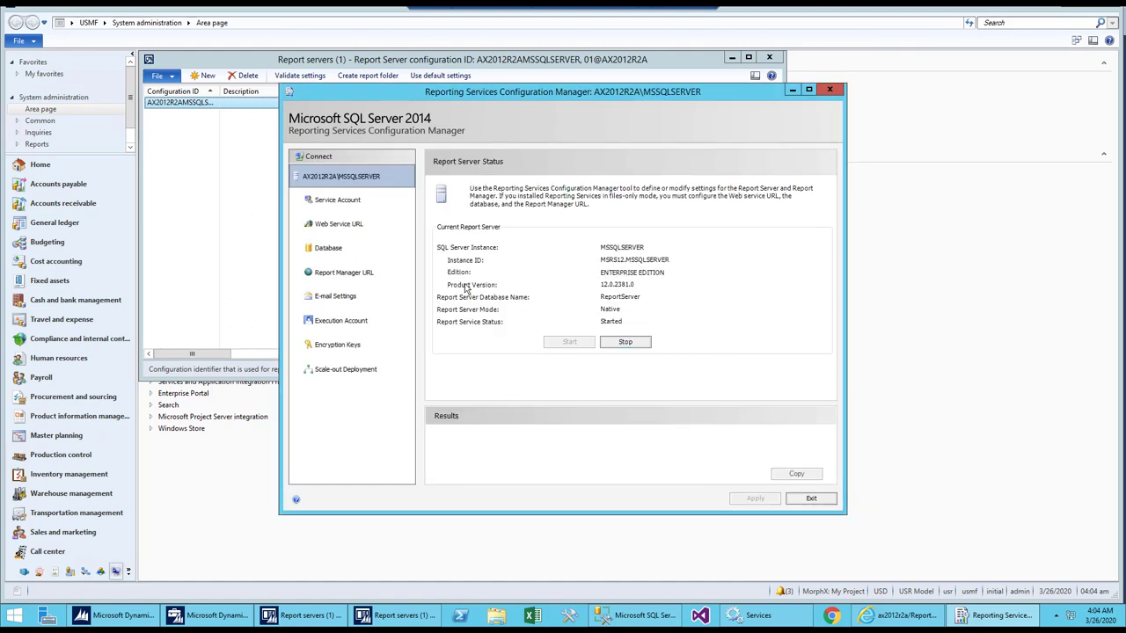
# - Switch to Internet Explorer and return from the New Role Assignment page to the Report Manager home page
pyautogui.click(898, 615)
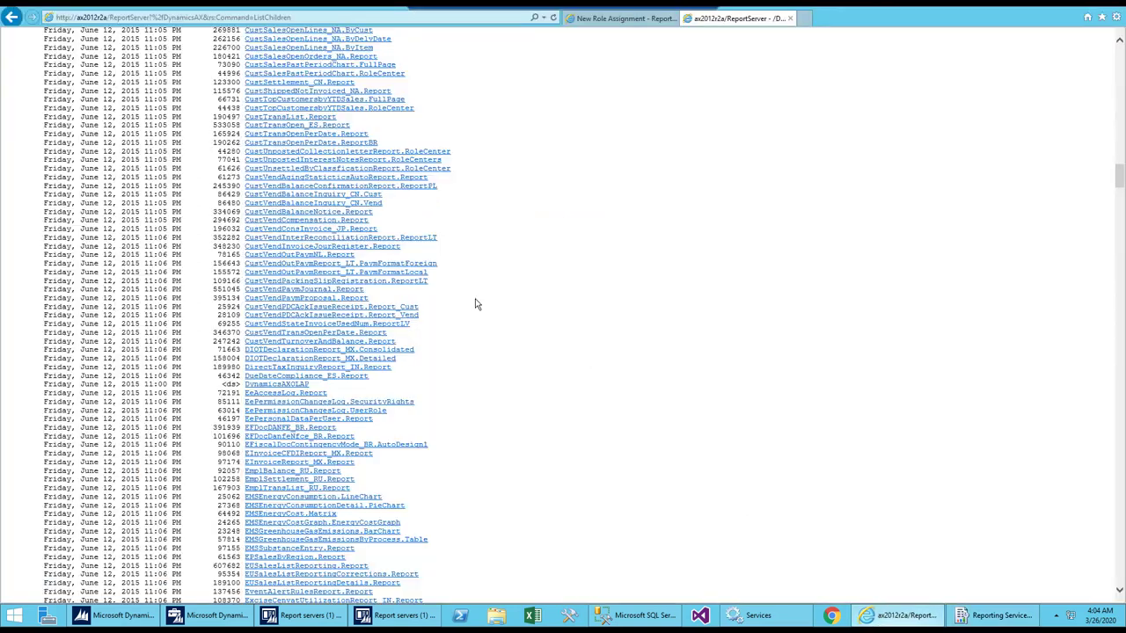
pyautogui.click(626, 19)
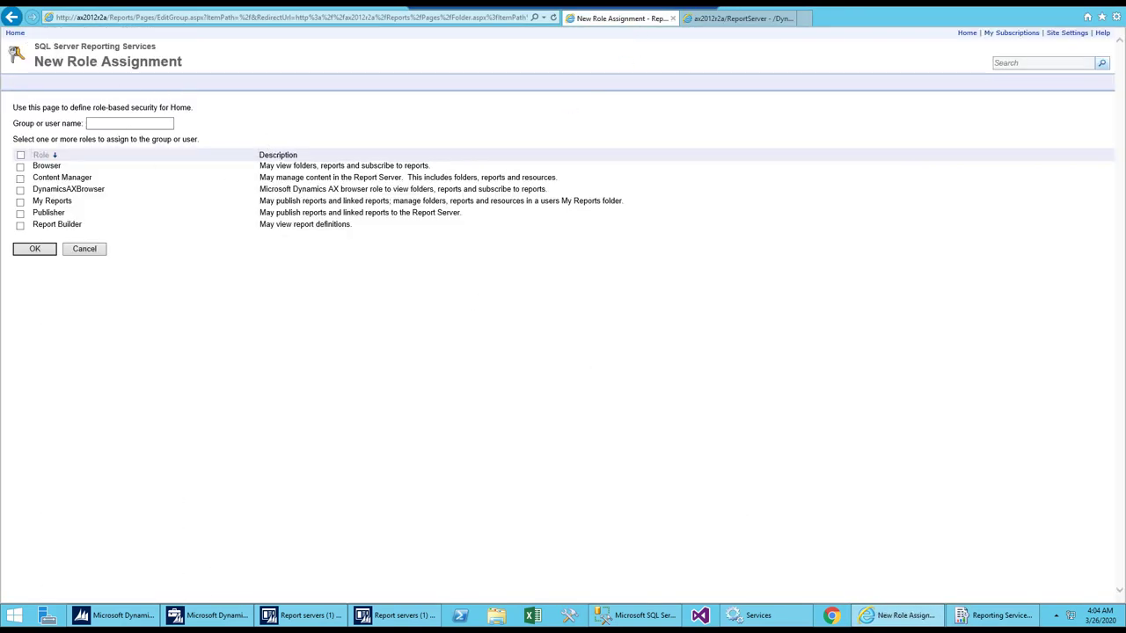
pyautogui.click(16, 35)
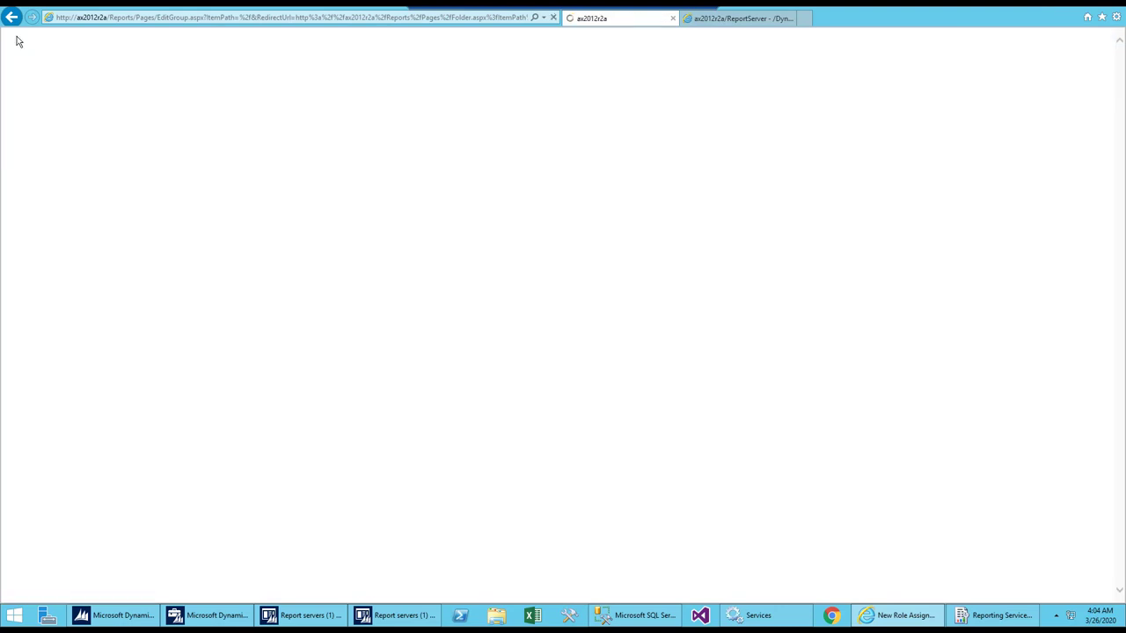